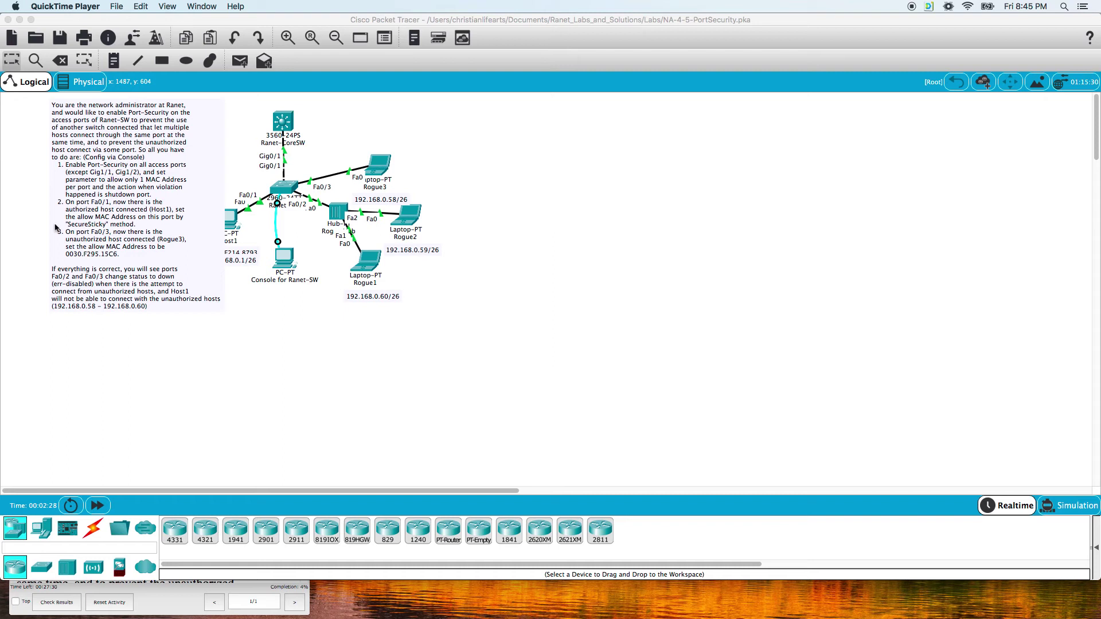
Slide the instruction note left to uncover Host1, then select the Console for Ranet-SW PC.
drag(122, 132, 98, 133)
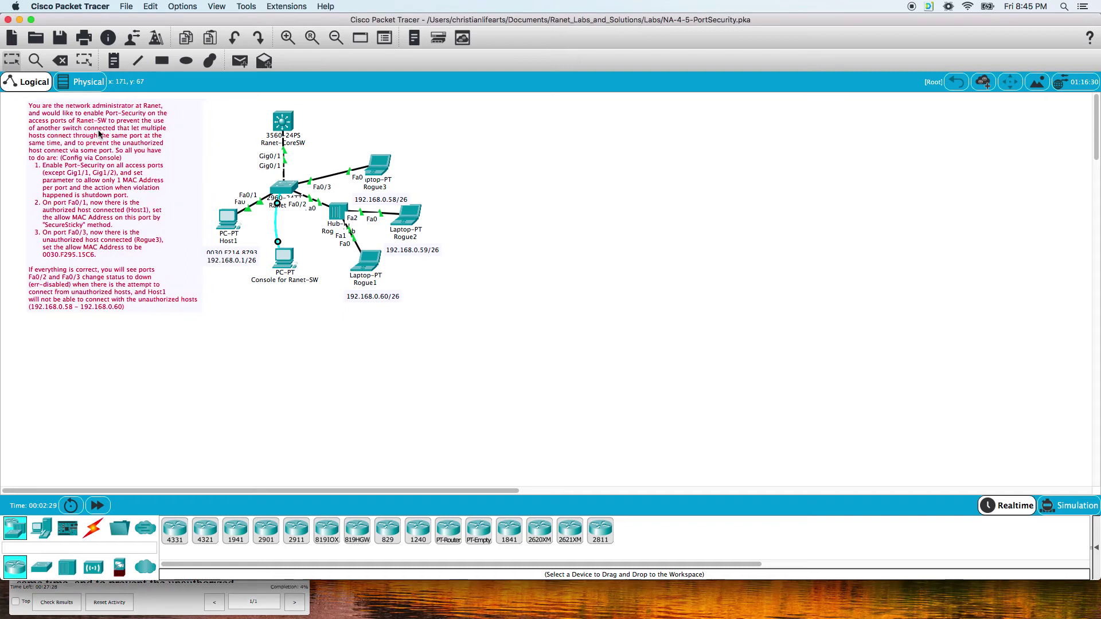
click(221, 138)
click(283, 259)
Connect the console PC's Terminal to Ranet-SW with default settings and reach the switch prompt.
click(536, 161)
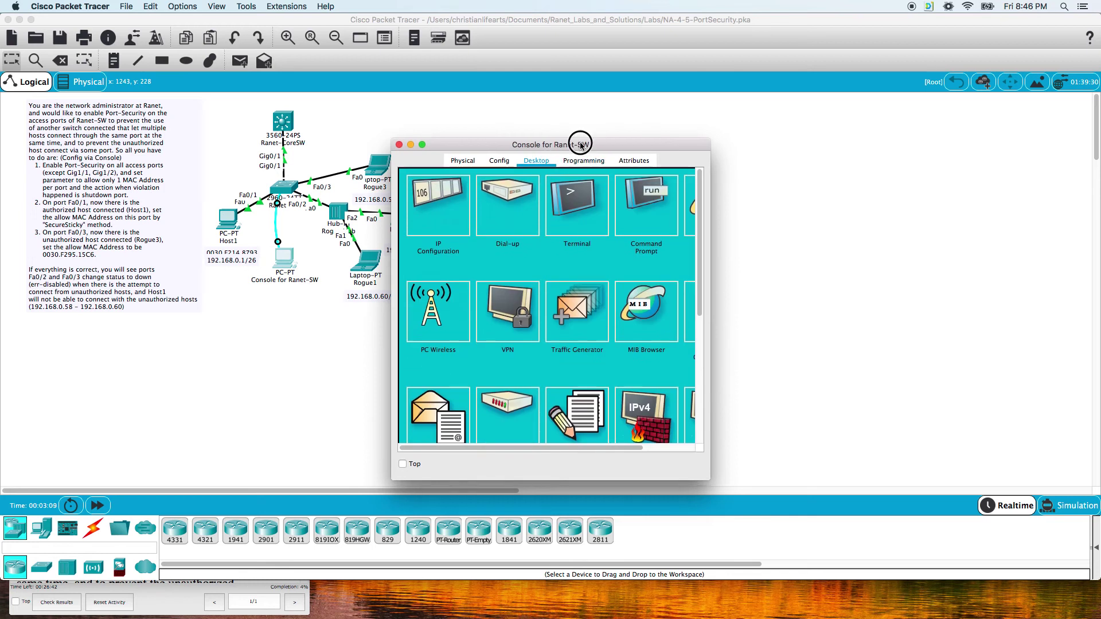
drag(580, 145, 541, 93)
click(560, 152)
drag(671, 428, 769, 406)
click(728, 256)
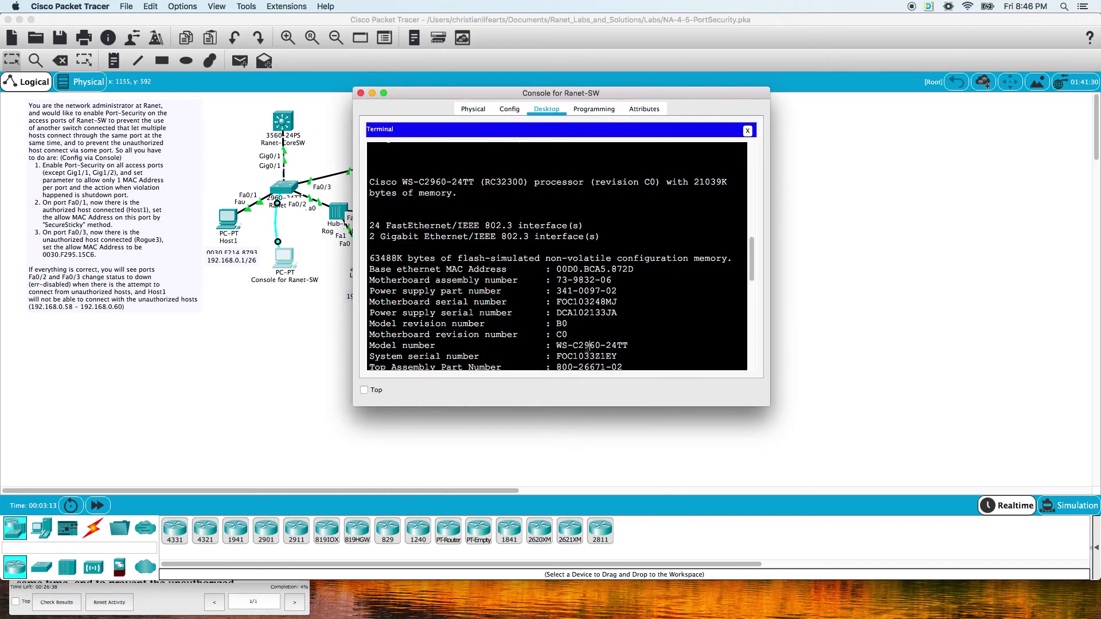
key(Return)
key(Return)
key(Return)
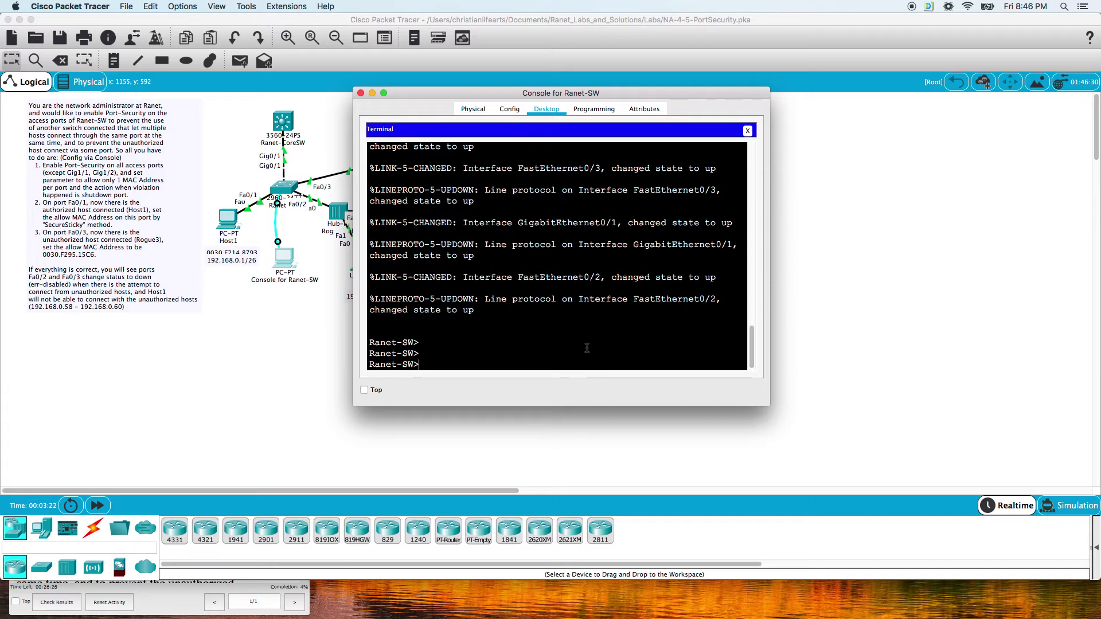
Enter privileged mode with 'en' and global configuration with 'conf t' on Ranet-SW.
text(en)
key(Return)
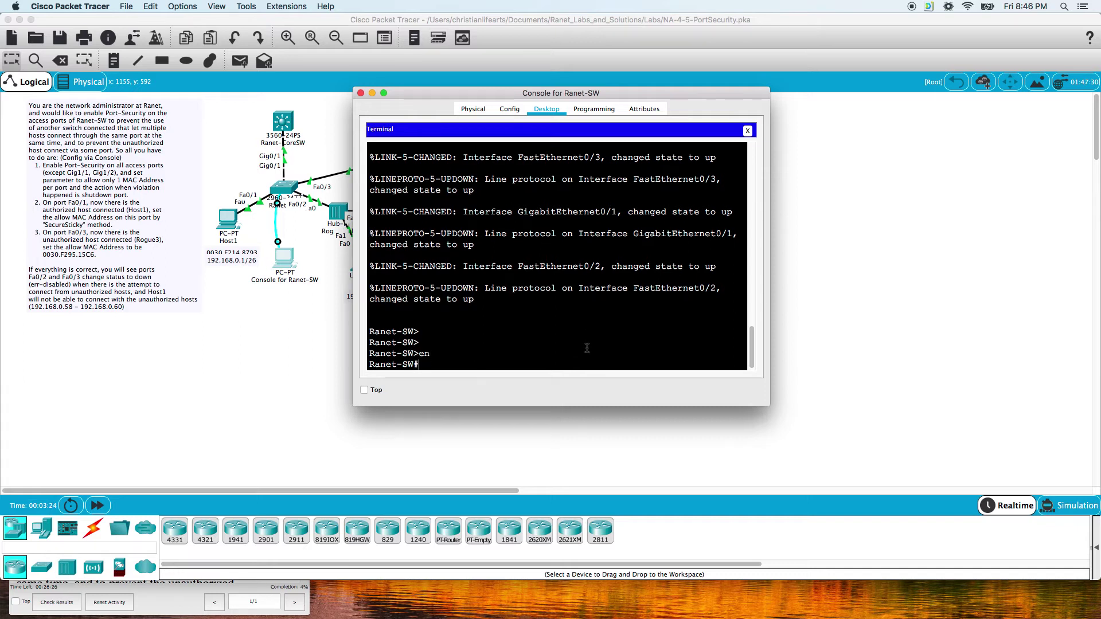
text(conf t)
key(Return)
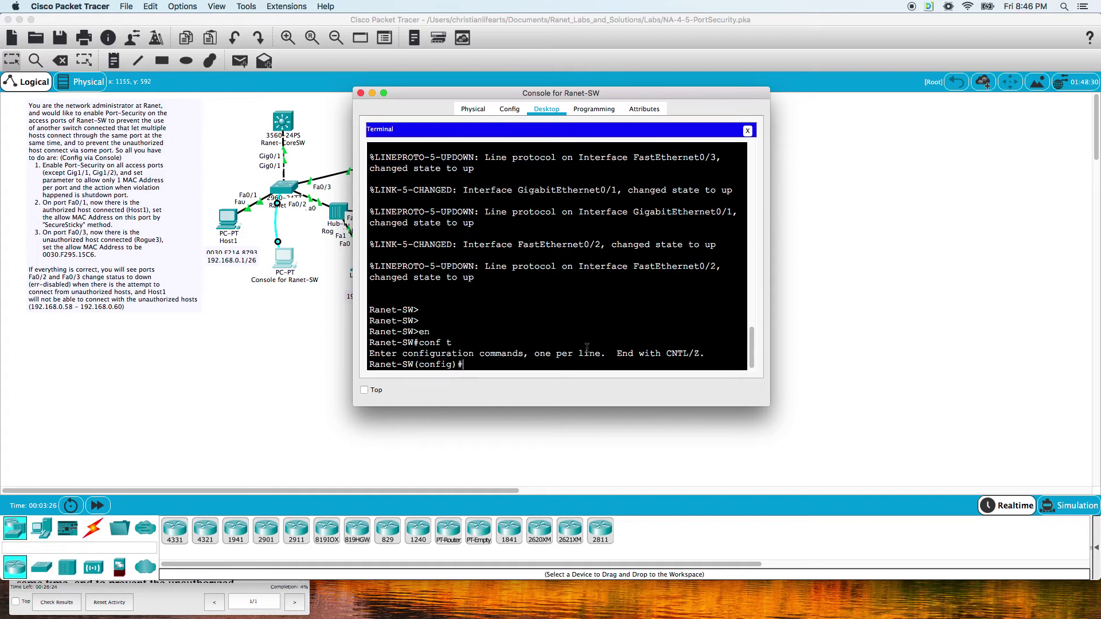
Run 'do show ip int brief' to list all interface statuses, with a taller terminal window.
text(int fa)
key(BackSpace)
key(BackSpace)
key(BackSpace)
key(BackSpace)
key(BackSpace)
text(do show ip int b)
key(Return)
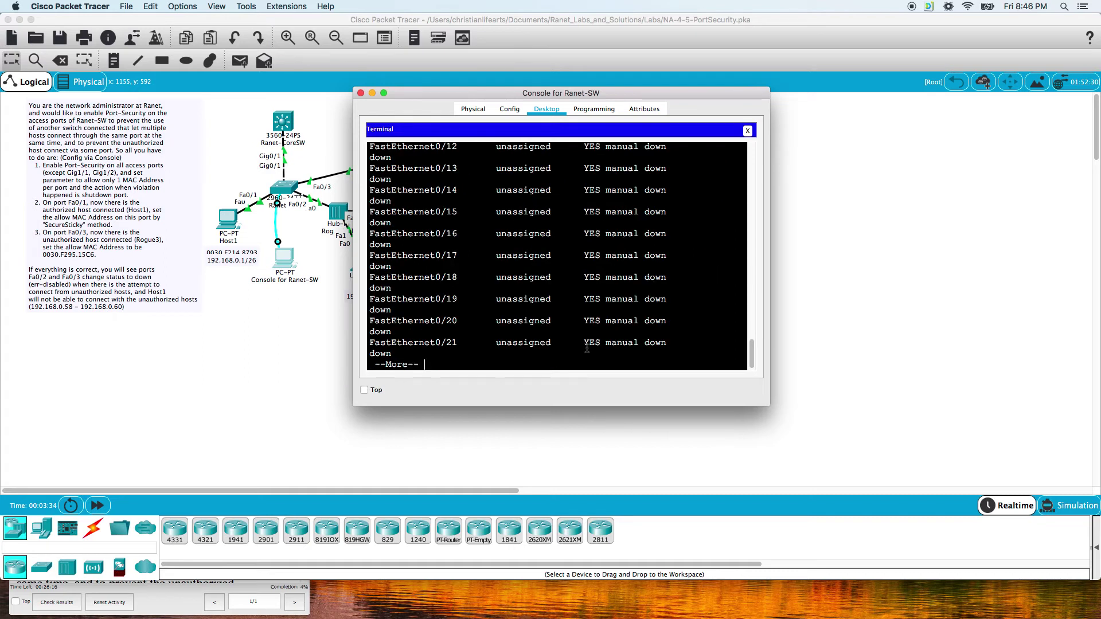
key(space)
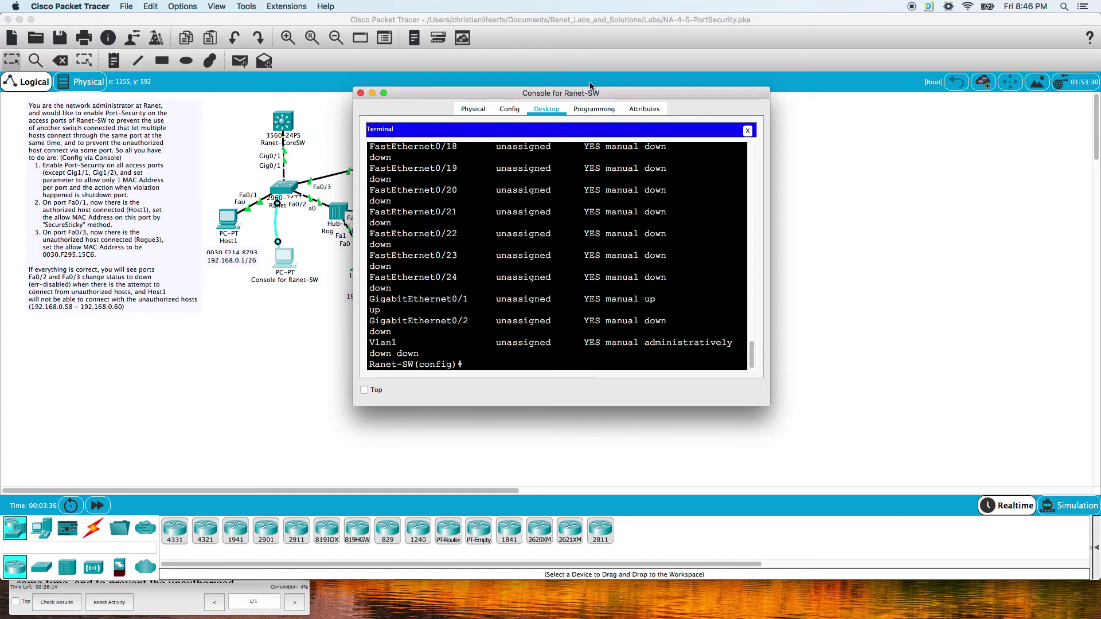
drag(591, 89, 591, 32)
Review the listing and highlight the GigabitEthernet0/1 and Vlan1 status lines.
scroll(476, 215, up, 5)
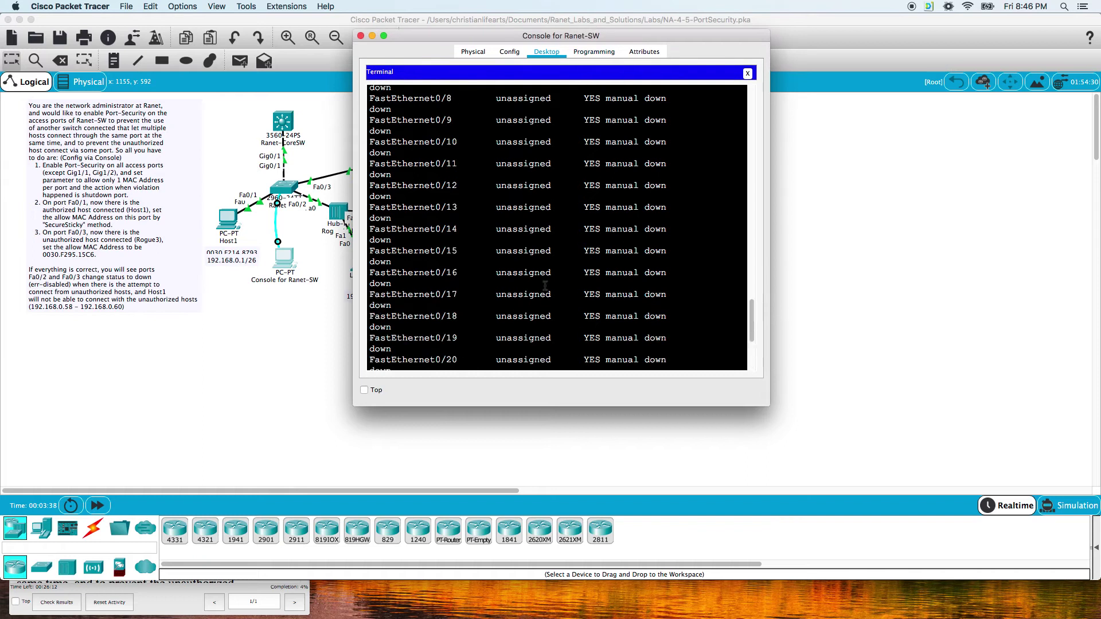
scroll(476, 216, up, 5)
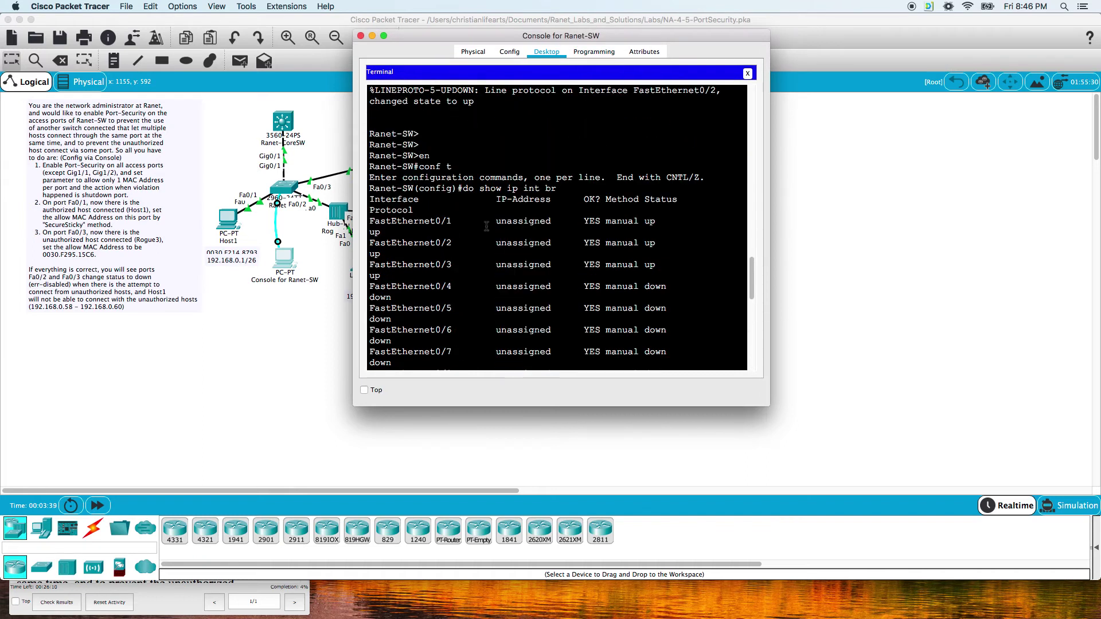
drag(442, 220, 496, 223)
scroll(516, 227, down, 10)
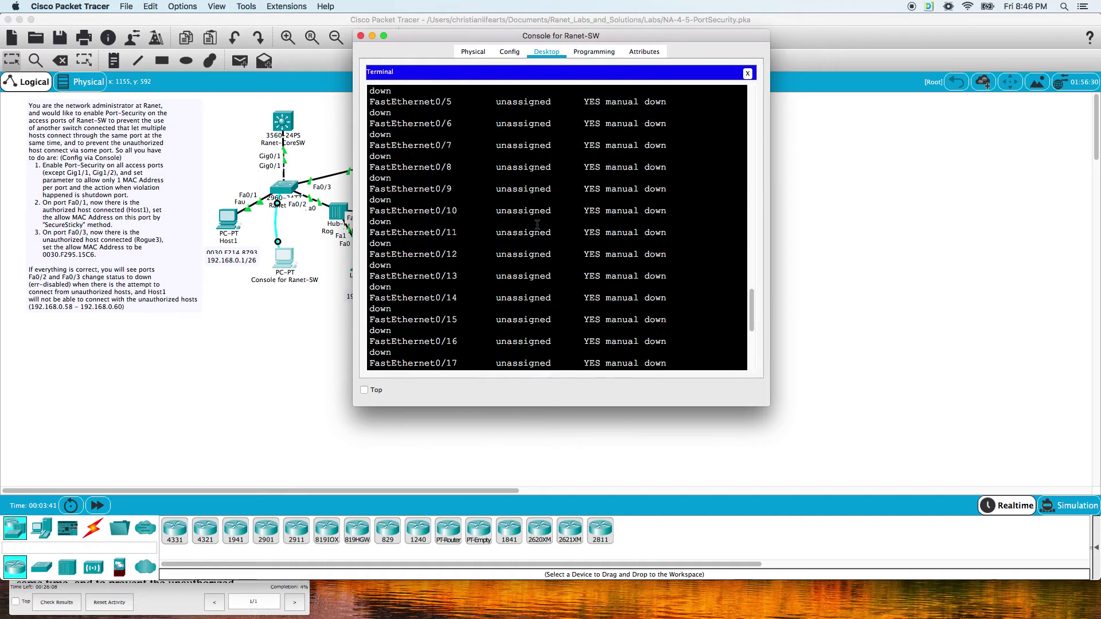
scroll(538, 228, down, 2)
drag(554, 295, 508, 358)
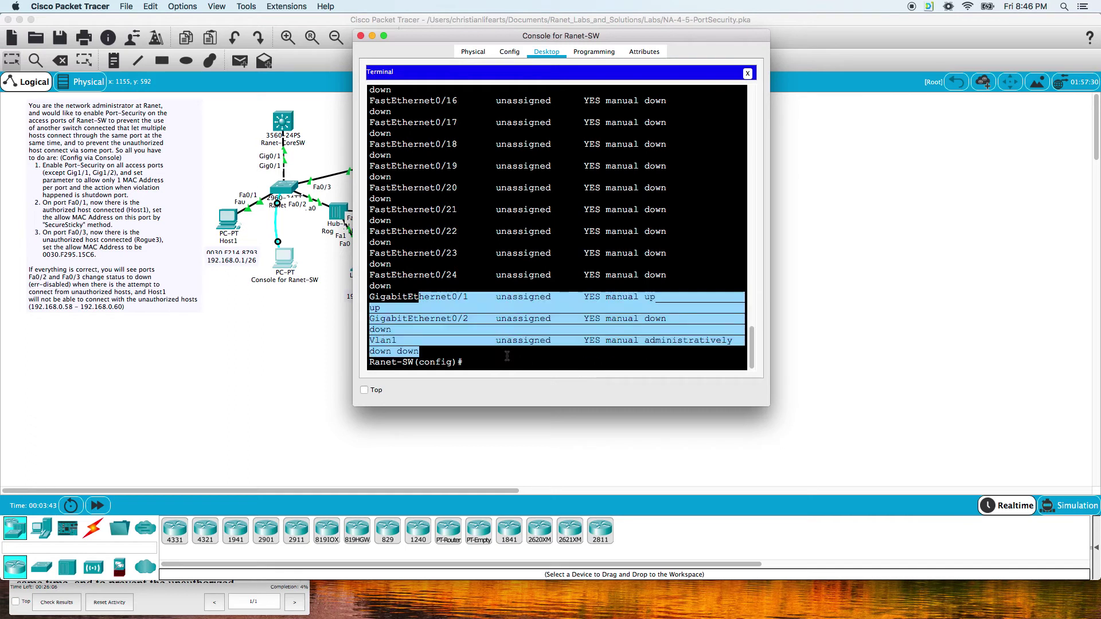
click(516, 288)
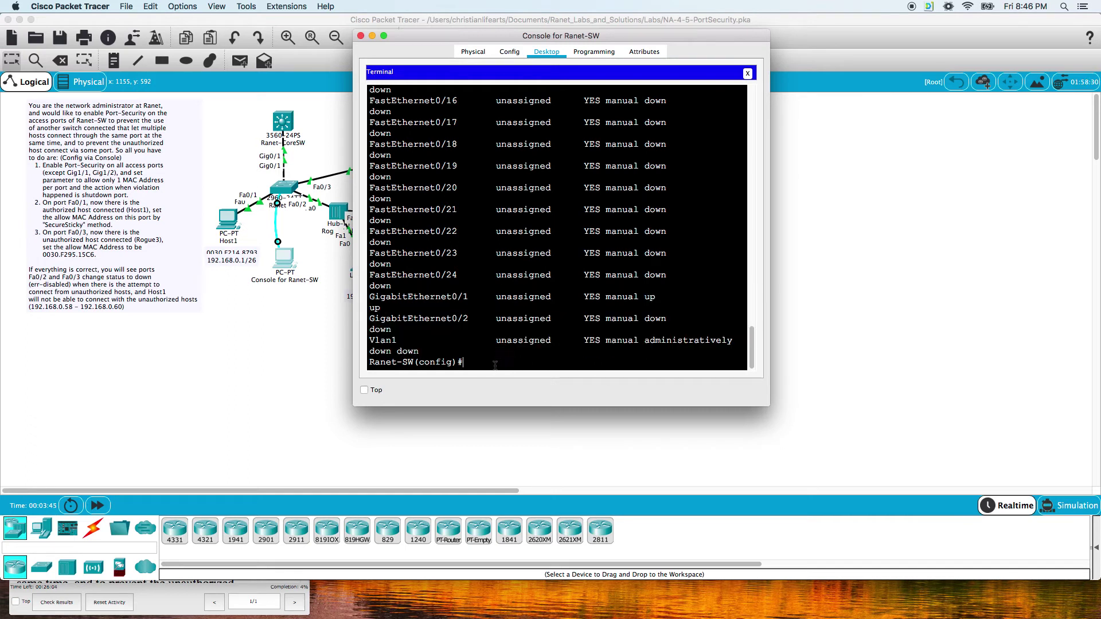
Select ports Fa0/1 through Fa0/24 together with 'int range fa0/1 -24'.
text(int rac)
key(Tab)
key(BackSpace)
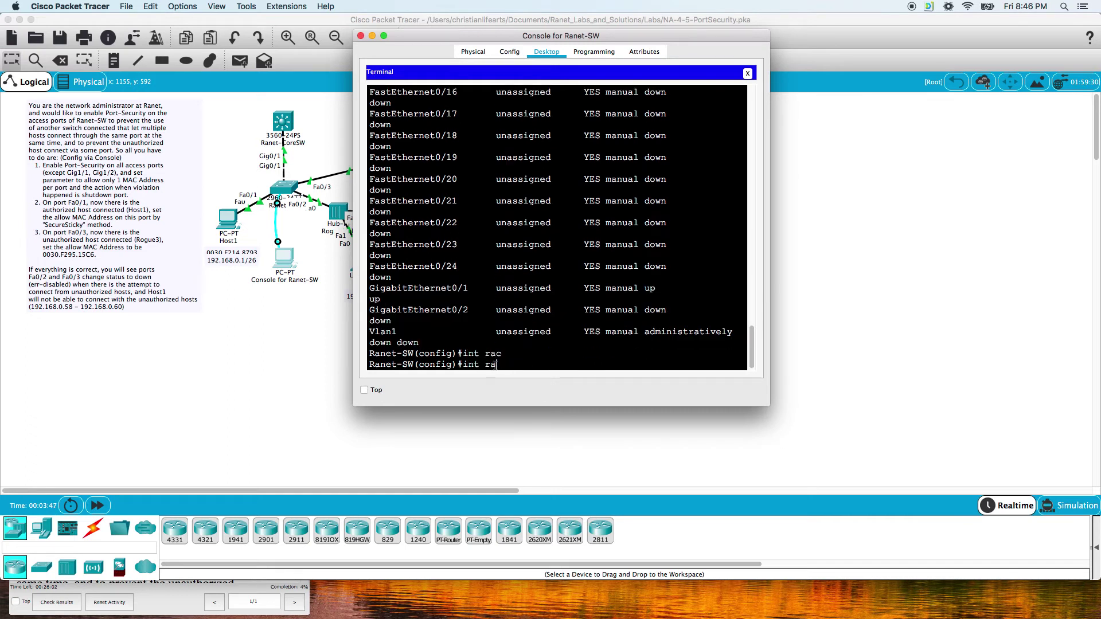
text(n)
key(Tab)
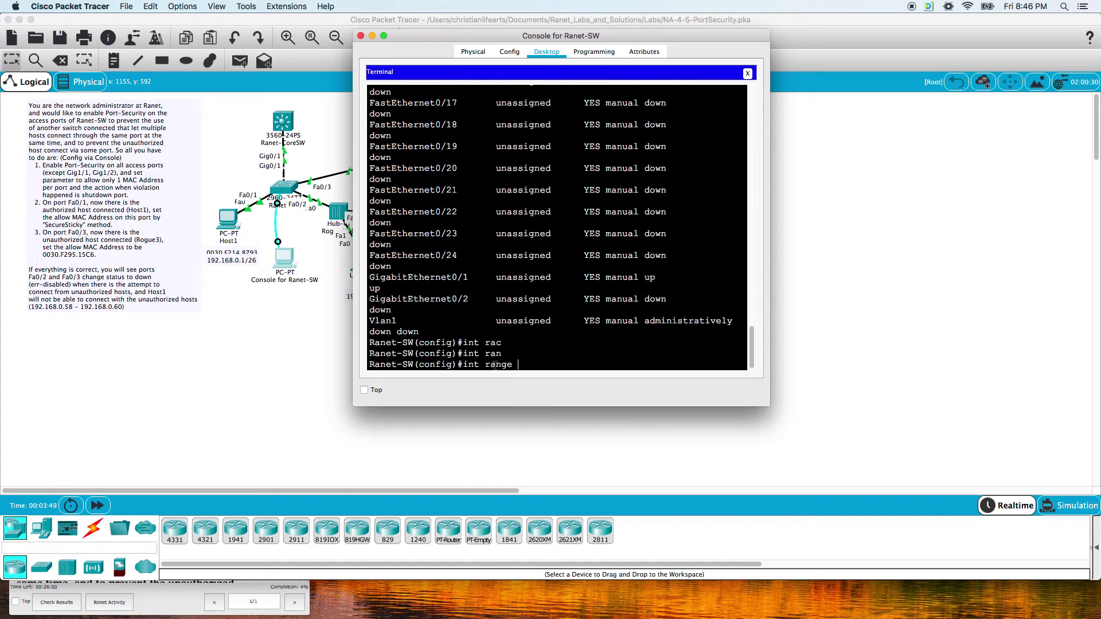
text(fa0/1 -24)
key(Return)
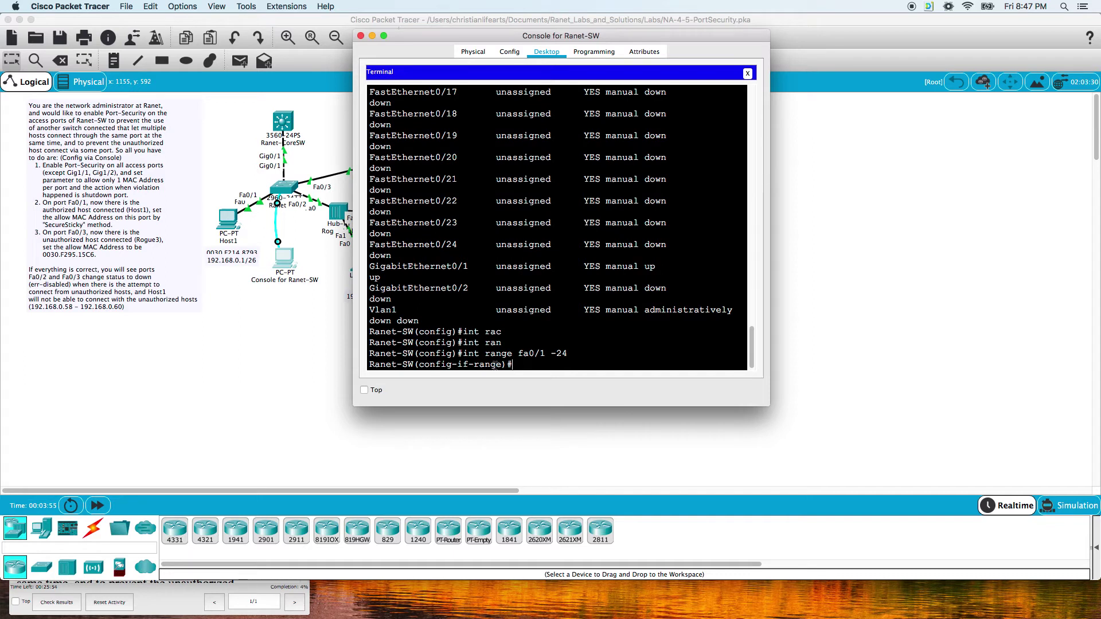
Set the Fa0/1–24 range to access mode with 'switchport mode access'.
text(swich)
key(Tab)
text(t)
key(Tab)
key(BackSpace)
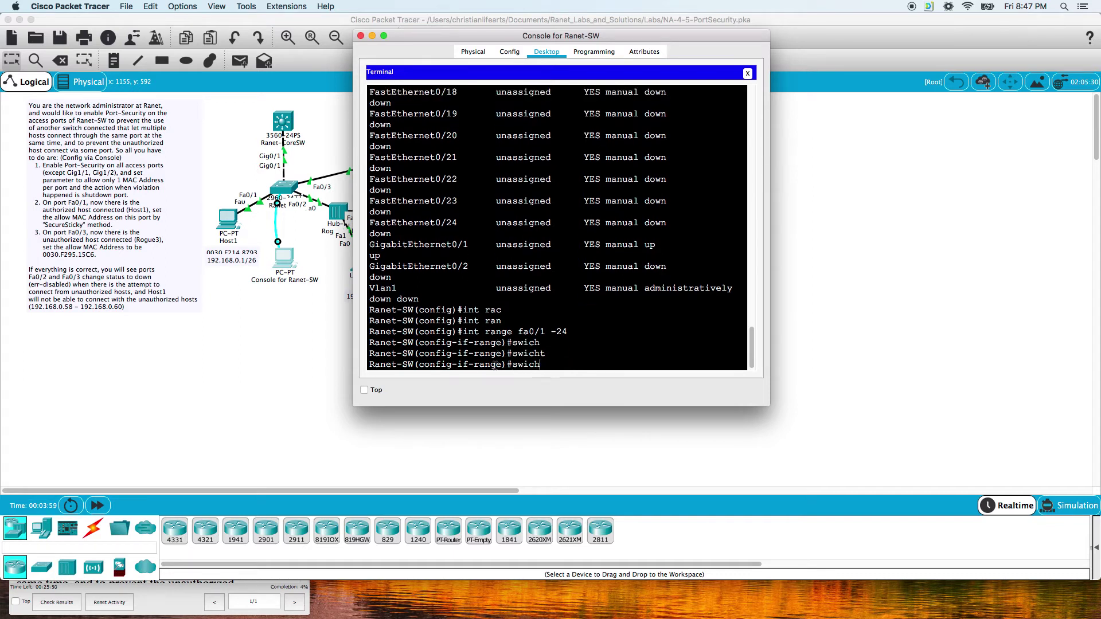
key(BackSpace)
key(BackSpace)
text(tch)
key(Tab)
text(mo)
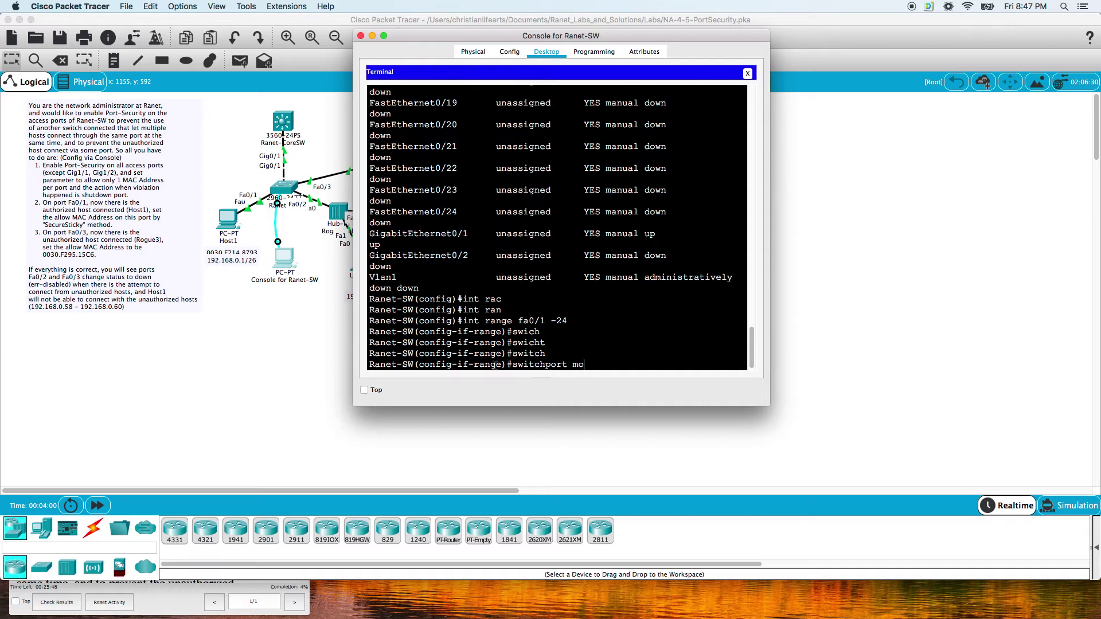
text(d)
key(Tab)
text(ac)
key(Tab)
key(Return)
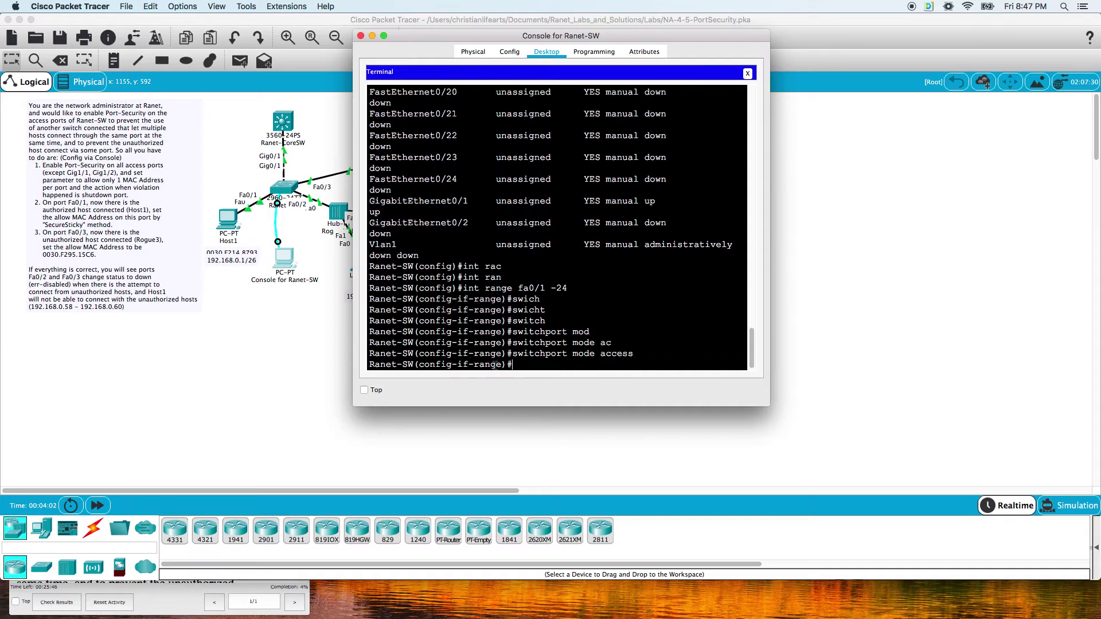
Enable port security on the whole range with 'switchport port-security'.
text(switch)
key(Tab)
text(port)
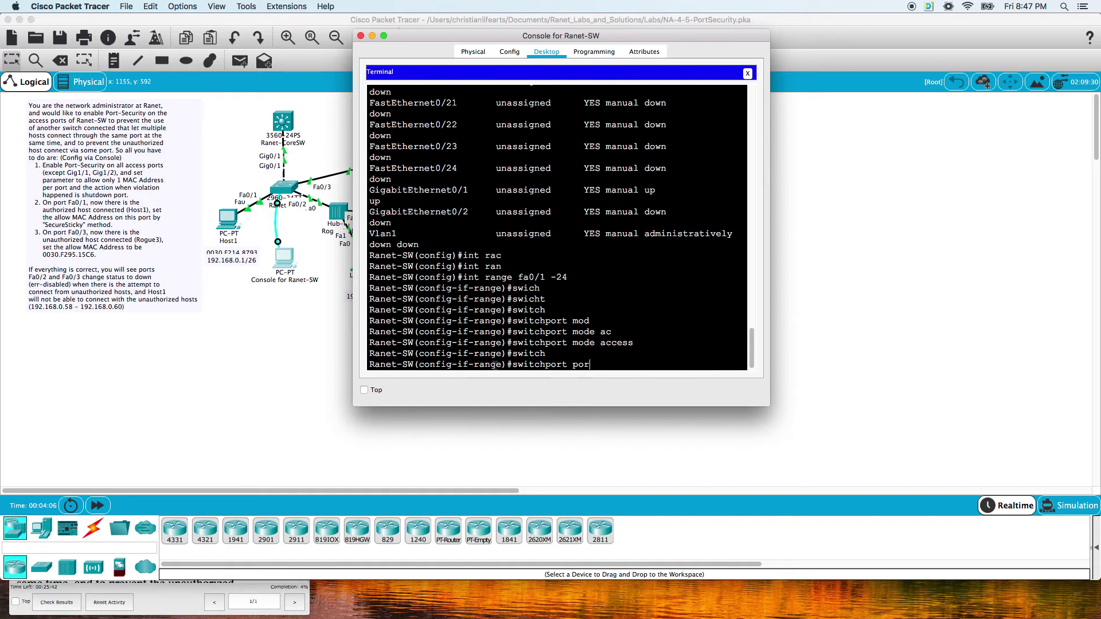
key(Tab)
key(Return)
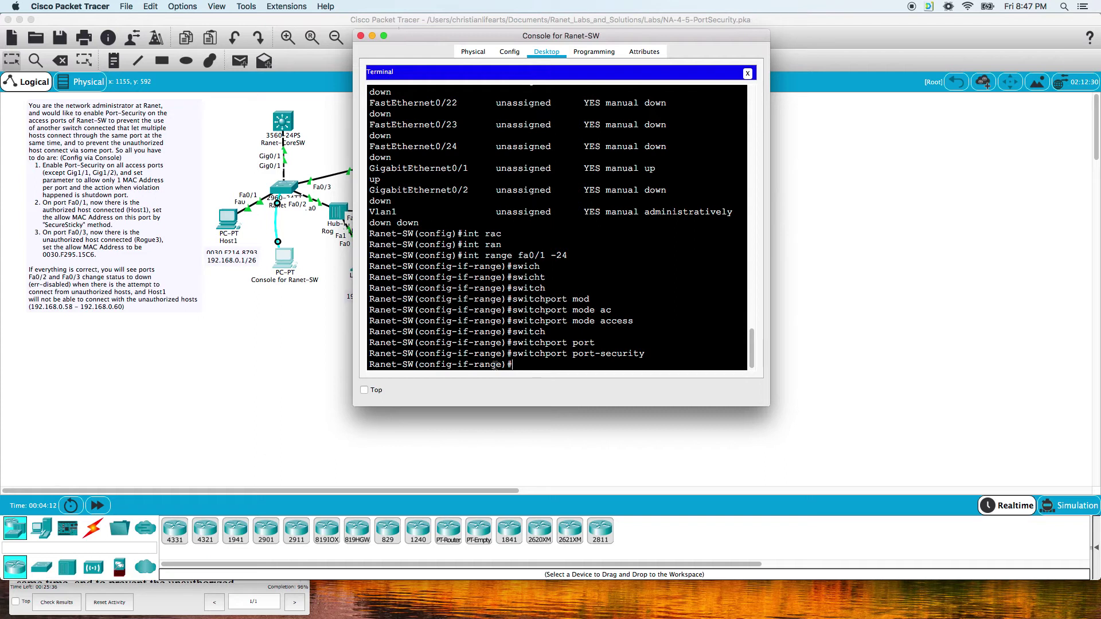
text(switchpor)
Query 'switchport port-security maximum ?' to reveal the 1–132 address range, then clear it.
key(Tab)
text(port)
key(Tab)
text(-)
key(Tab)
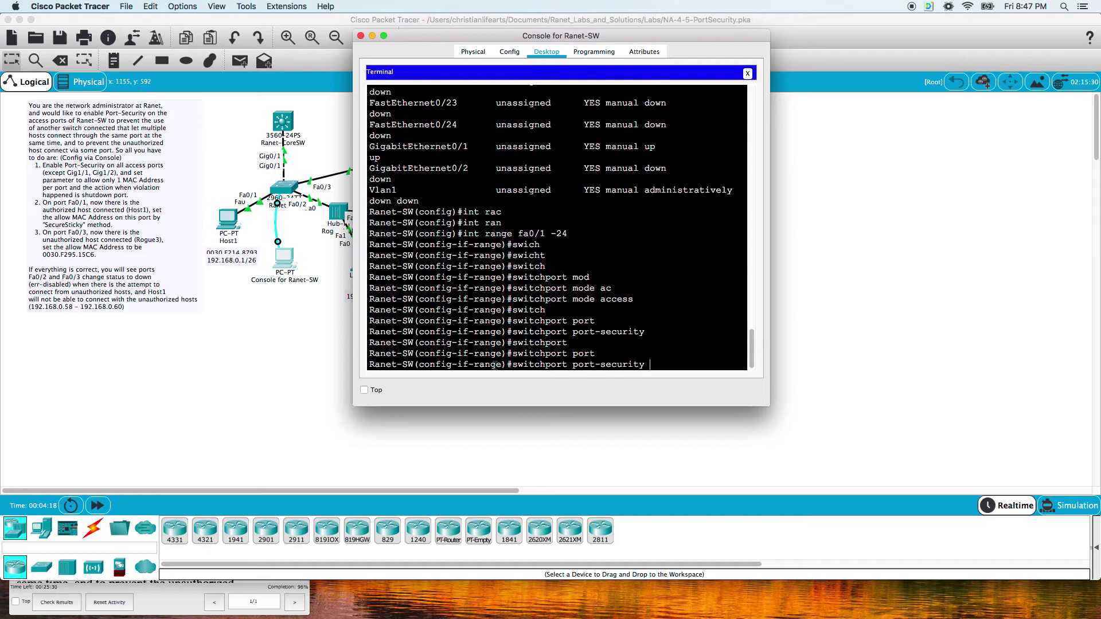
text(?)
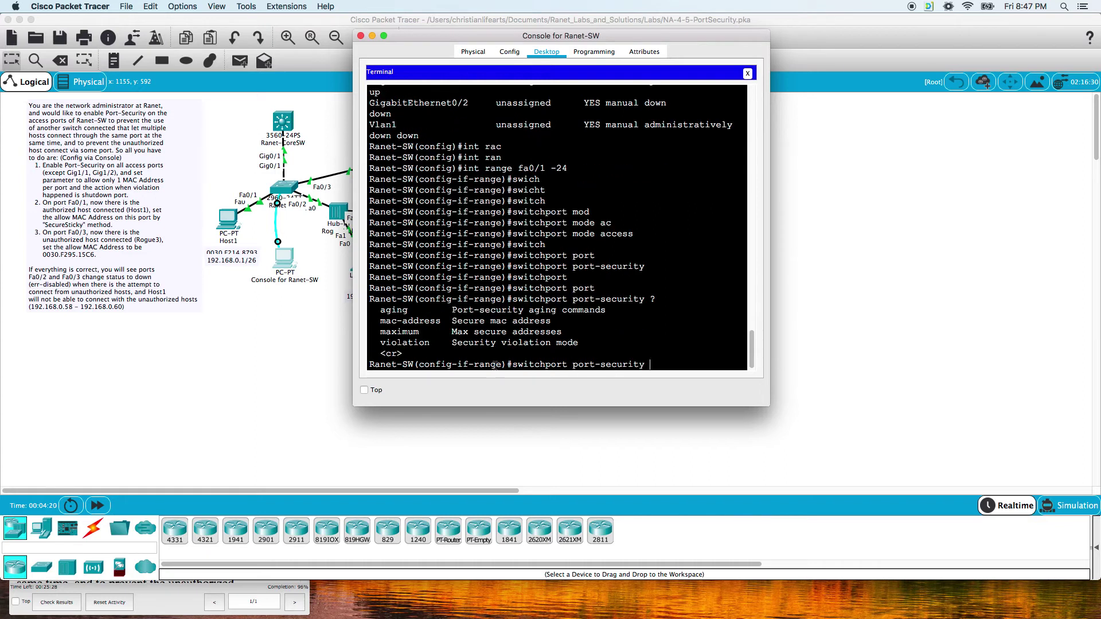
text(maxi)
key(Tab)
text(?)
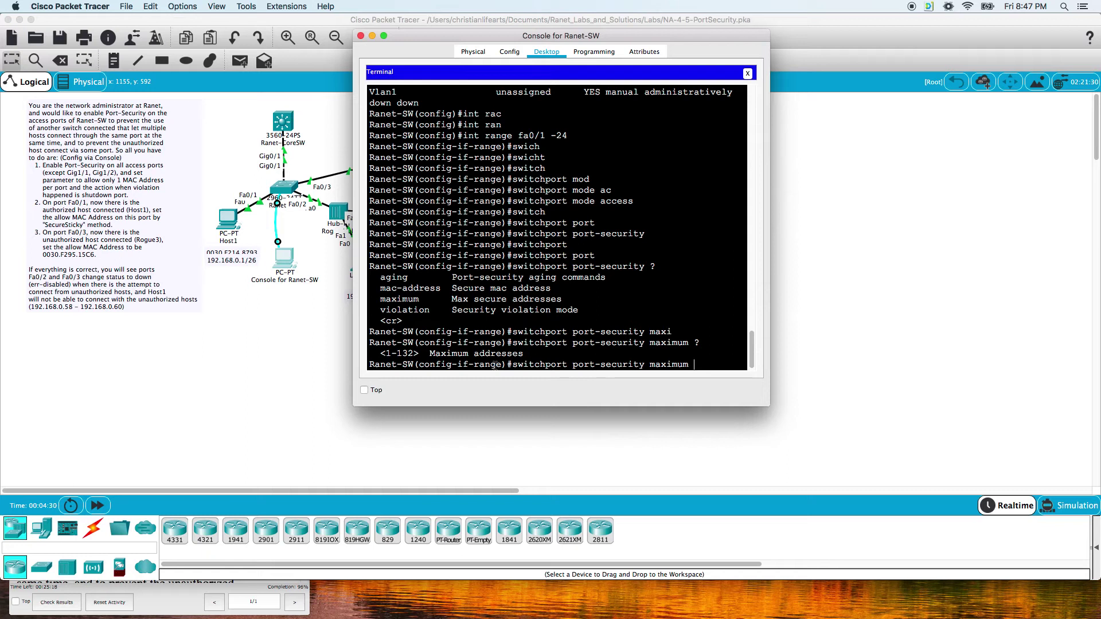
key(BackSpace)
key(BackSpace)
key(BackSpace)
key(BackSpace)
key(BackSpace)
key(BackSpace)
key(BackSpace)
key(BackSpace)
key(BackSpace)
key(BackSpace)
key(BackSpace)
key(BackSpace)
key(BackSpace)
key(BackSpace)
key(BackSpace)
key(BackSpace)
key(BackSpace)
key(BackSpace)
key(BackSpace)
key(BackSpace)
key(BackSpace)
key(BackSpace)
key(BackSpace)
key(BackSpace)
key(BackSpace)
key(BackSpace)
key(BackSpace)
key(BackSpace)
key(BackSpace)
key(BackSpace)
key(BackSpace)
key(BackSpace)
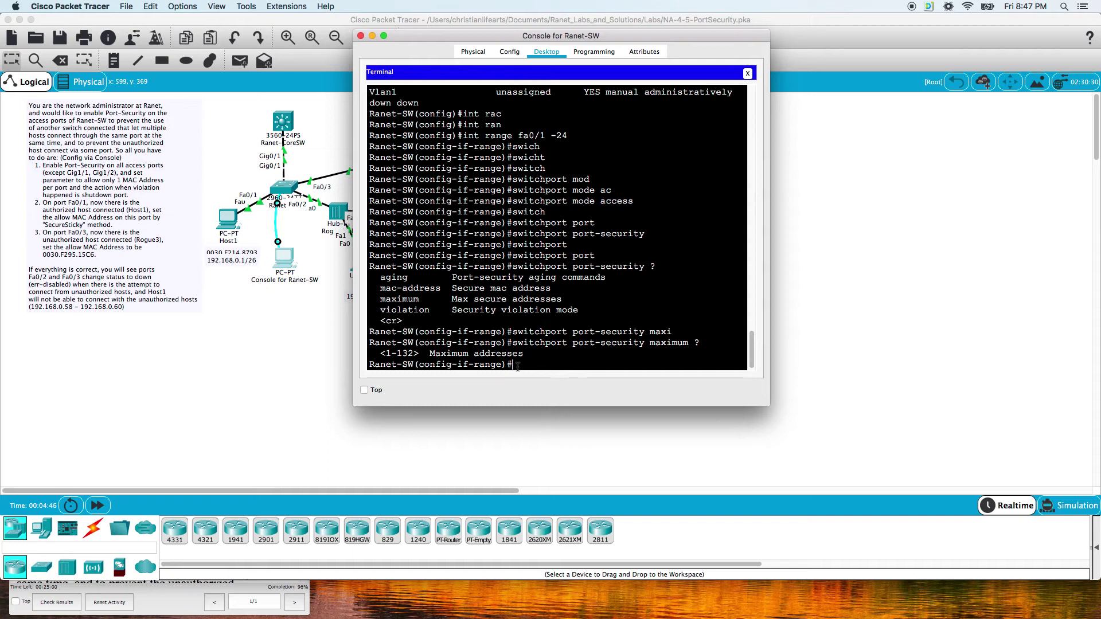
Apply 'switchport port-security mac-address sticky' on Fa0/1, then enter interface Fa0/3.
text(int fa0/1)
key(Return)
text(switch)
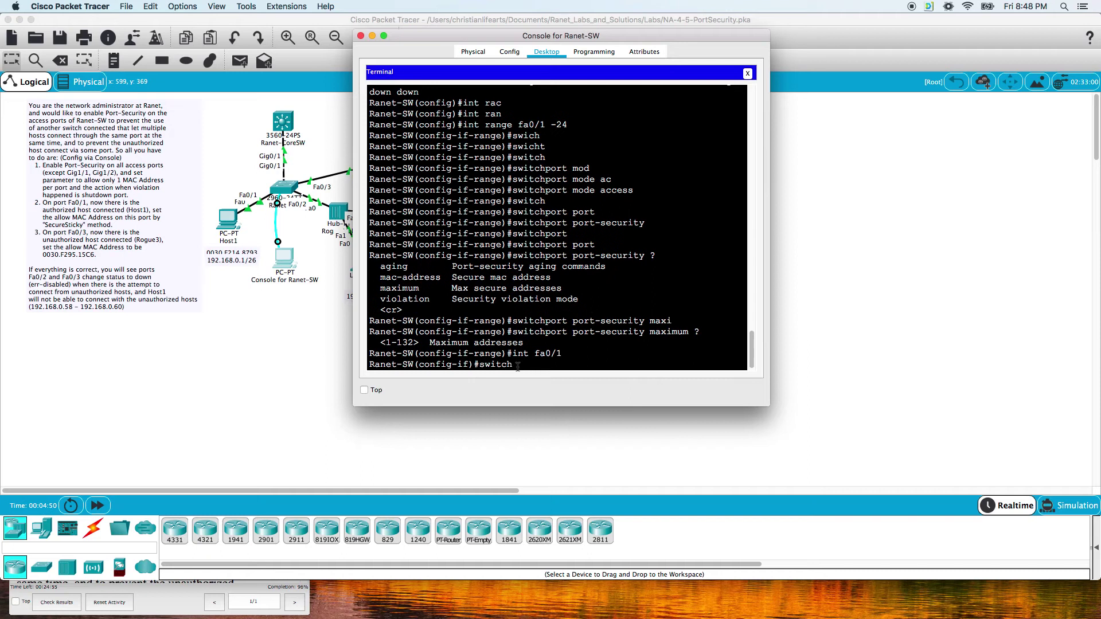
key(Tab)
text(por)
key(Tab)
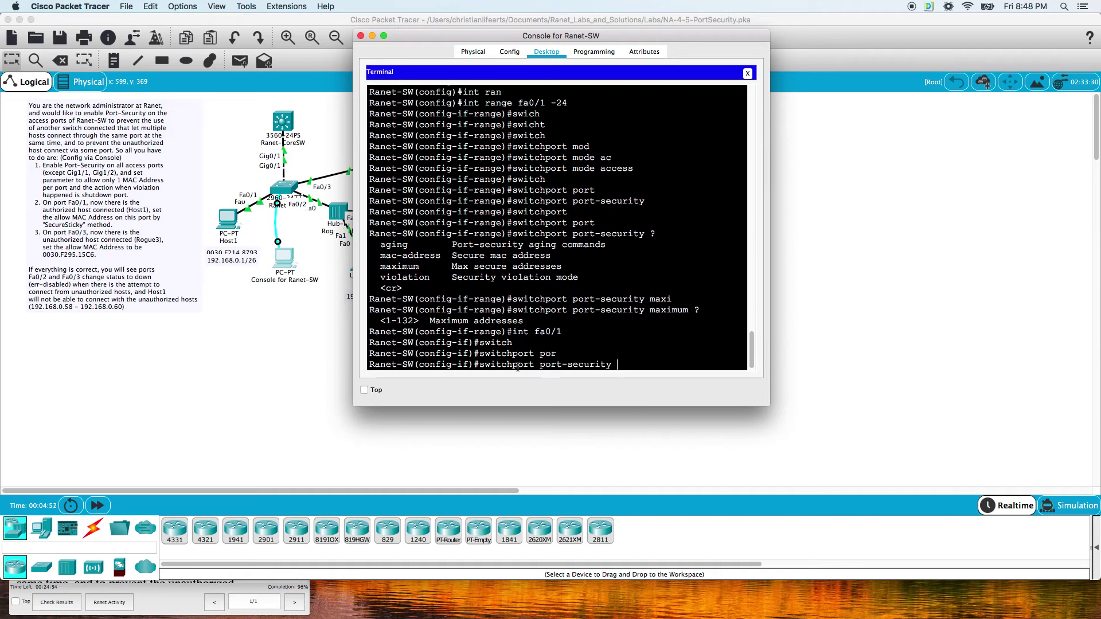
text(?)
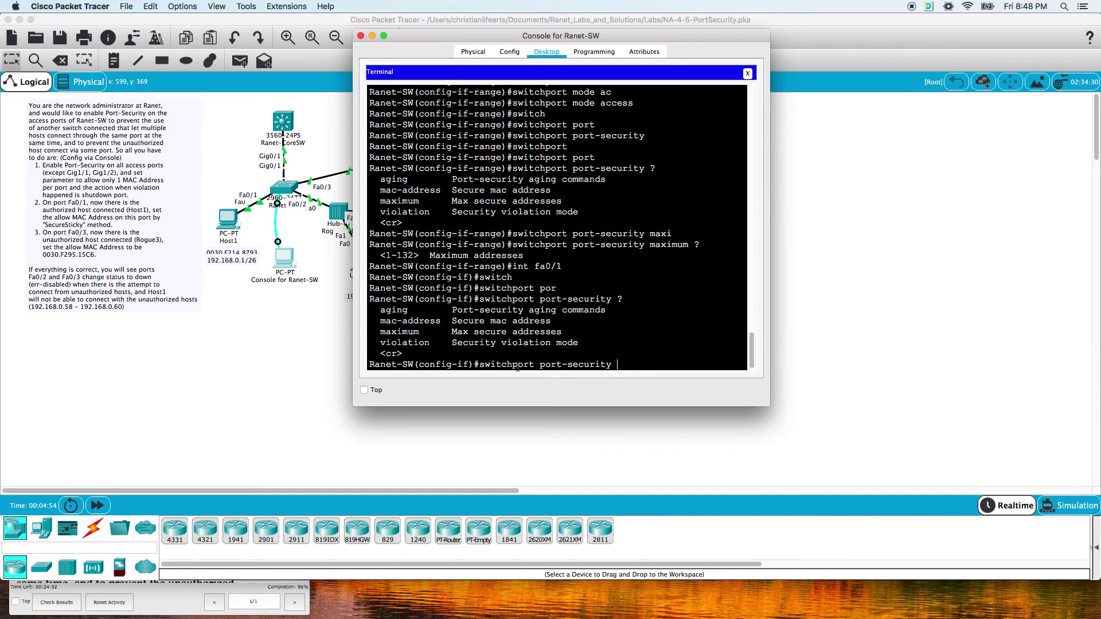
text(mac)
key(Tab)
text(?)
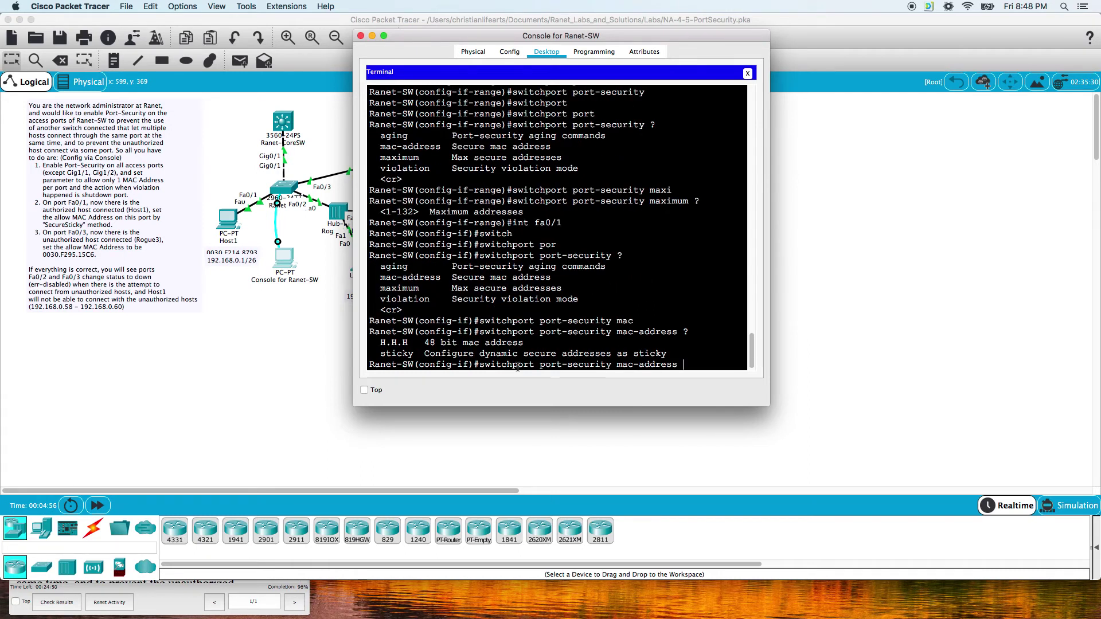
text(sticky)
key(Return)
key(Return)
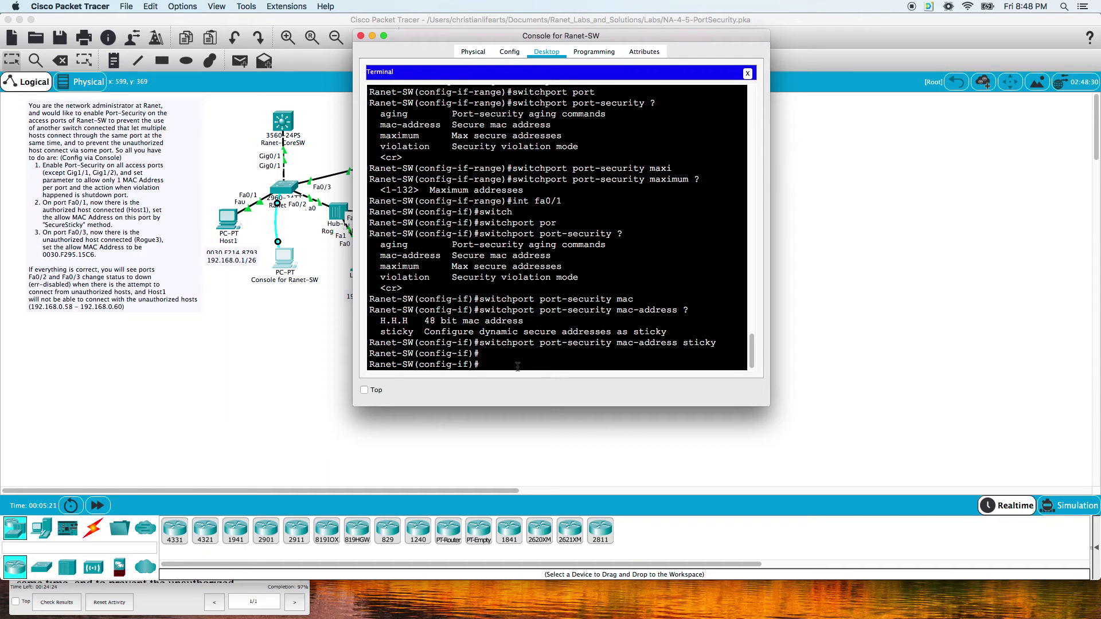
text(int fa0/3)
key(Return)
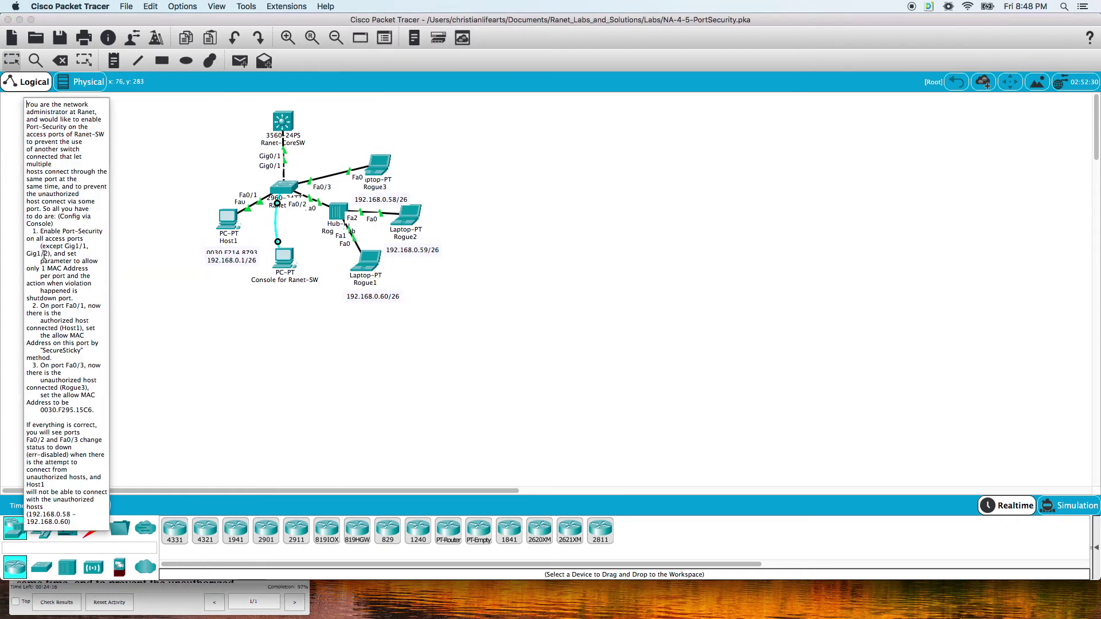
Give Fa0/3 static secure MAC 0030.f295.15c6 from the reopened console, then exit to global configuration.
click(137, 258)
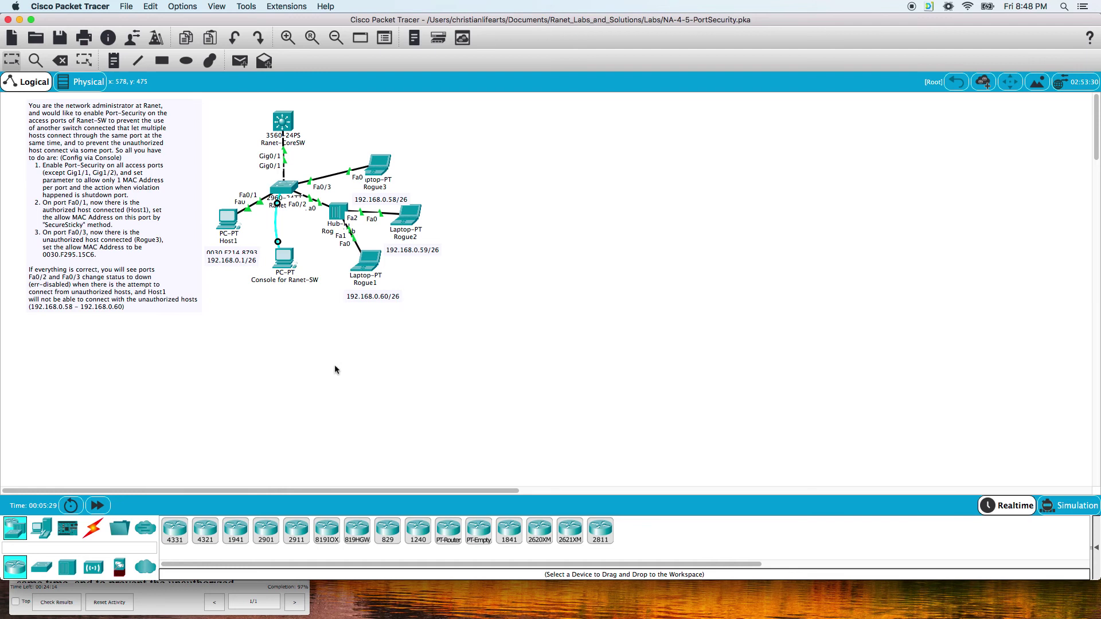
click(288, 256)
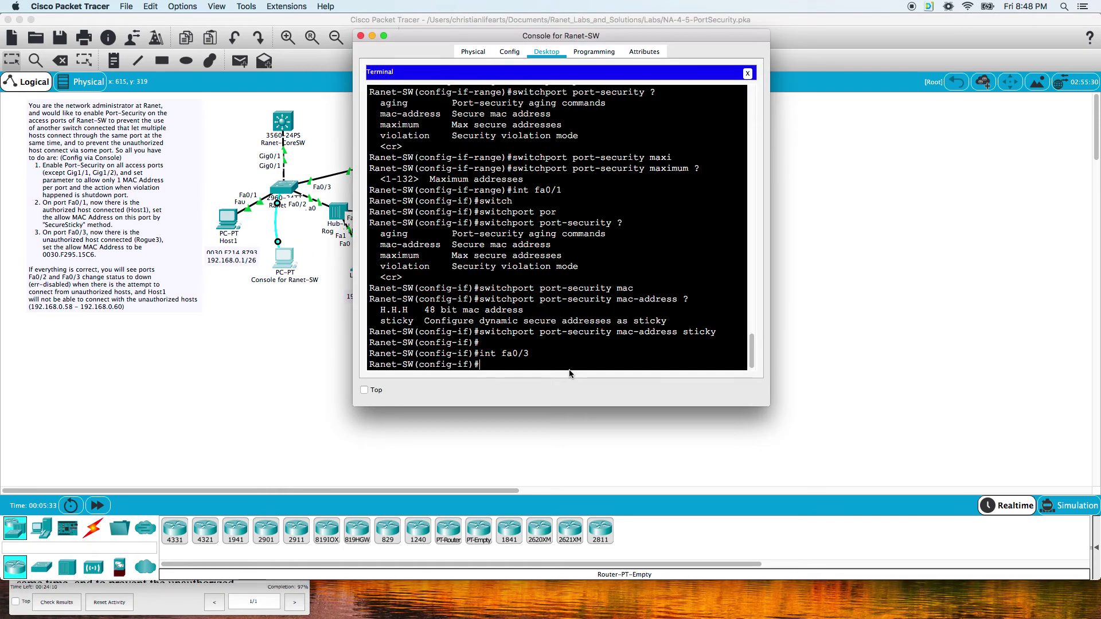
text(switch)
key(Tab)
text(port)
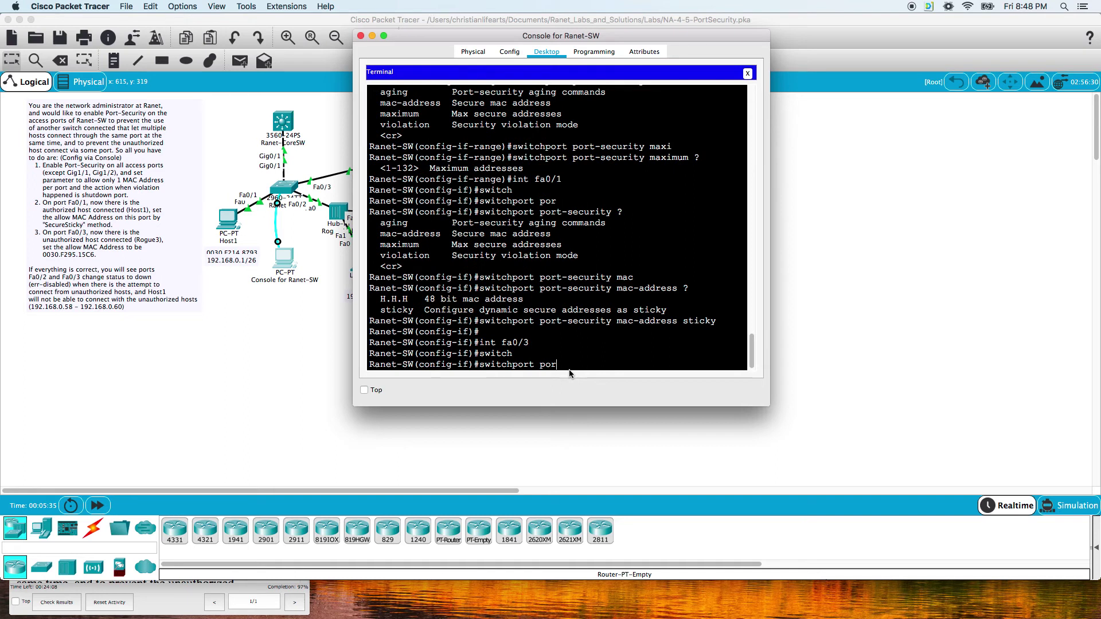
key(Tab)
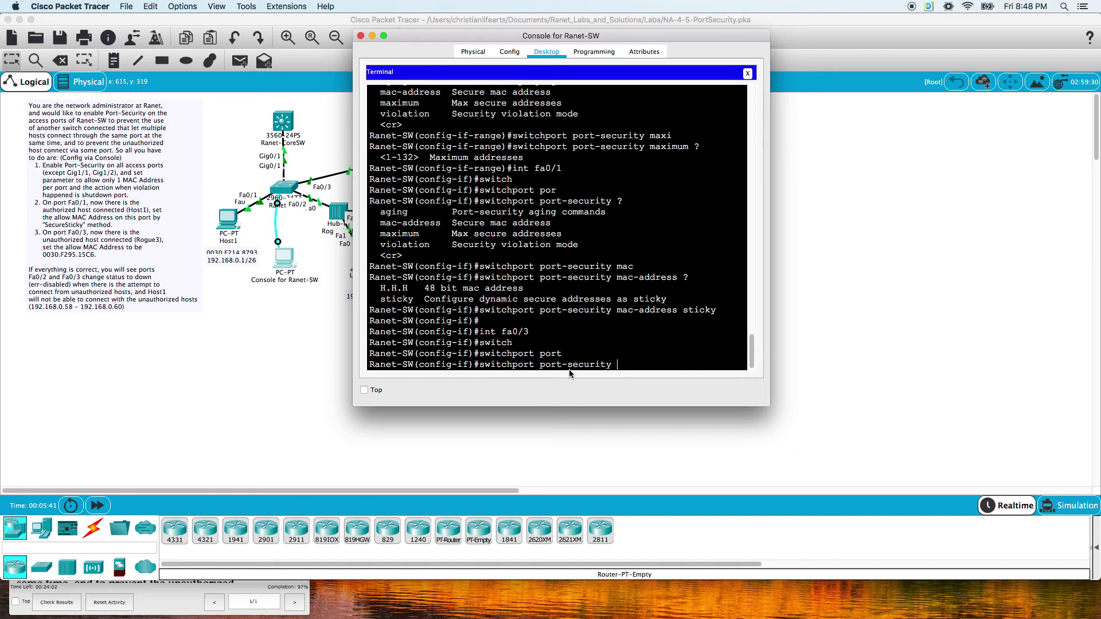
text(?)
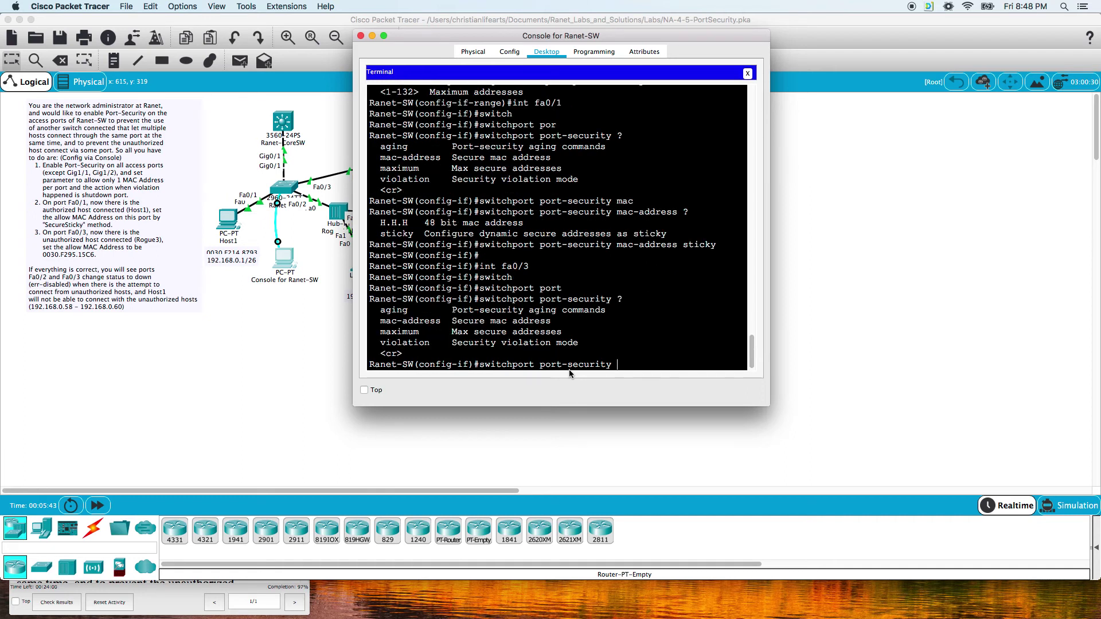
text(mac)
key(Tab)
text(?)
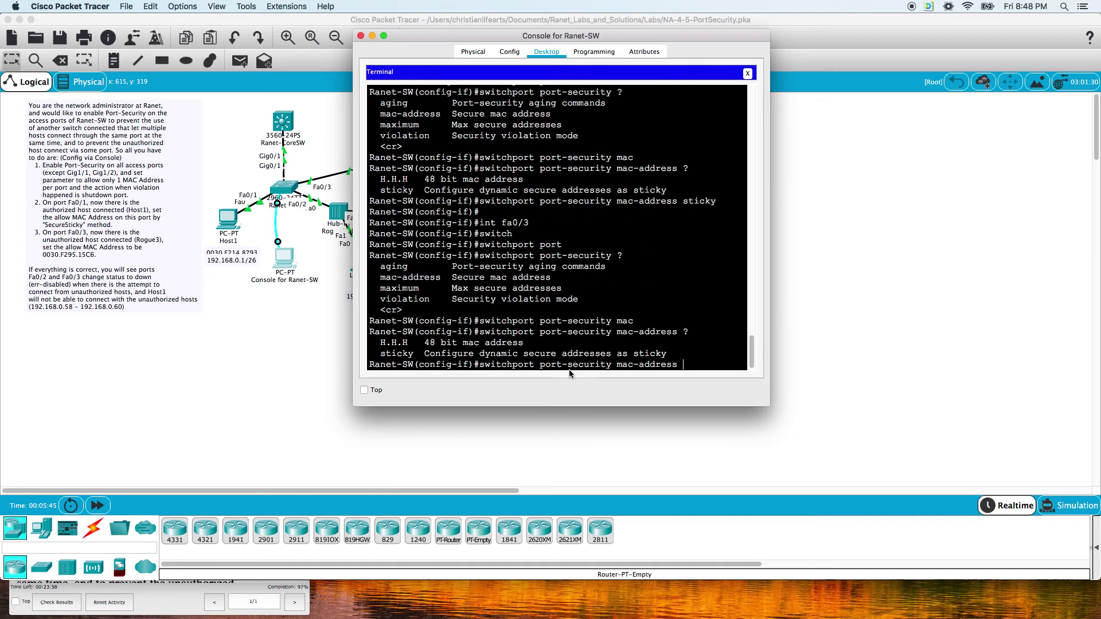
text(0030.f295.15)
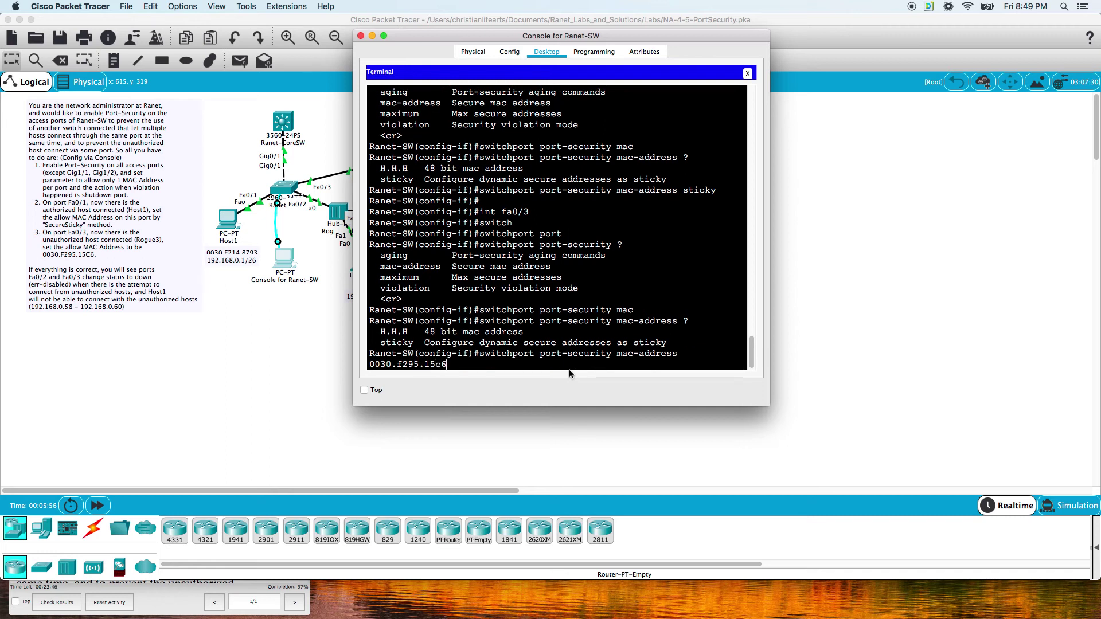
text(c6)
key(Return)
key(Return)
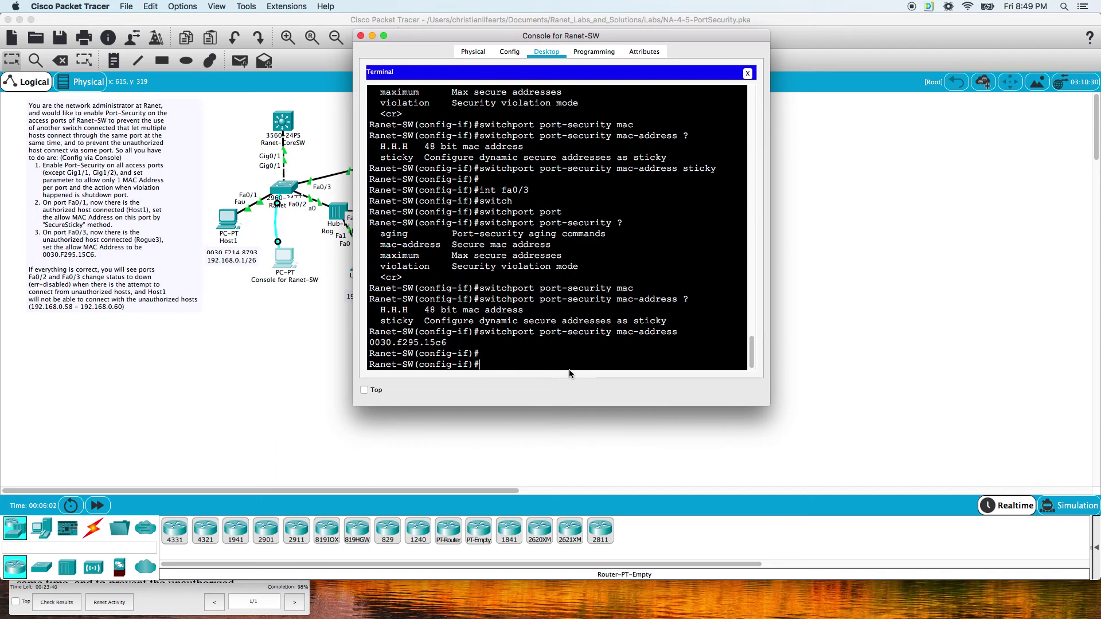
text(exit)
key(Return)
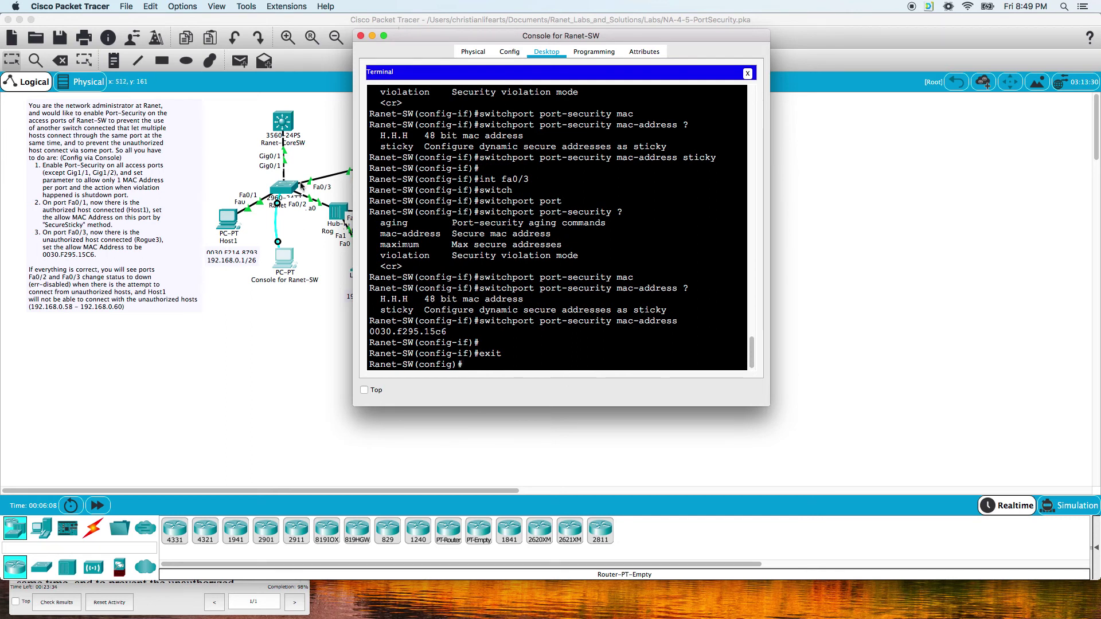
Check the activity instructions and reposition the Ranet-SW console so the rogue laptops show.
click(307, 598)
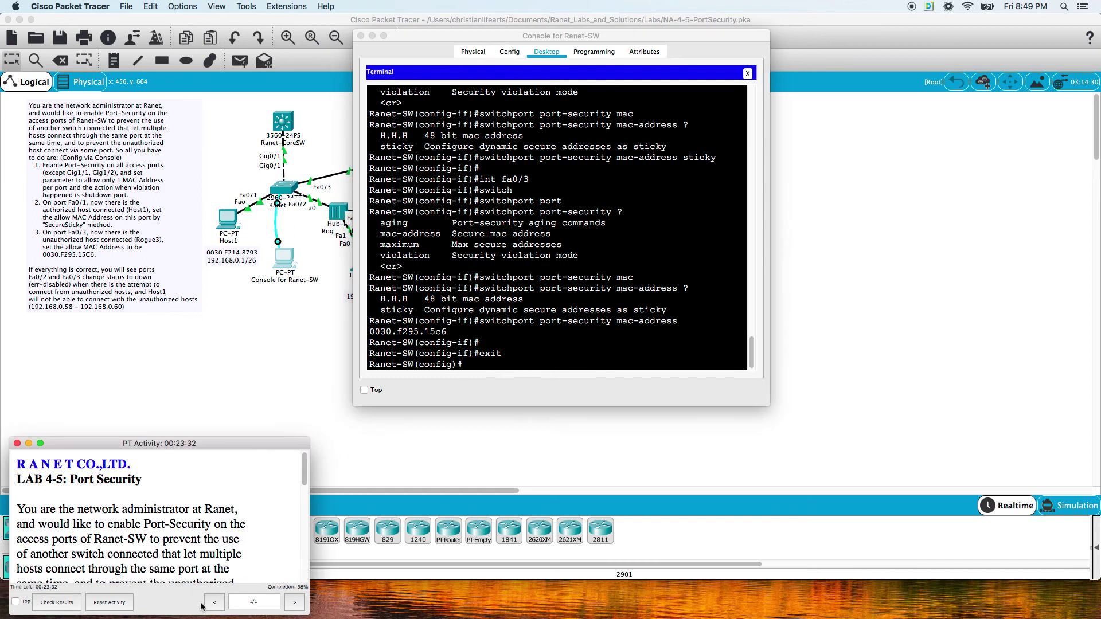
click(290, 398)
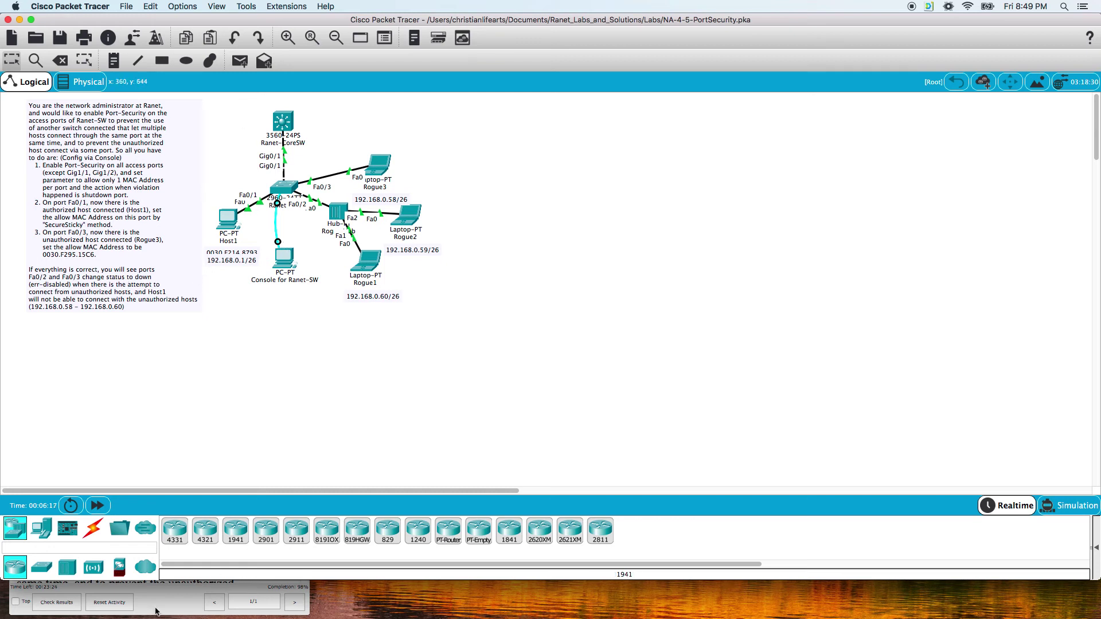
click(169, 586)
click(150, 224)
click(289, 268)
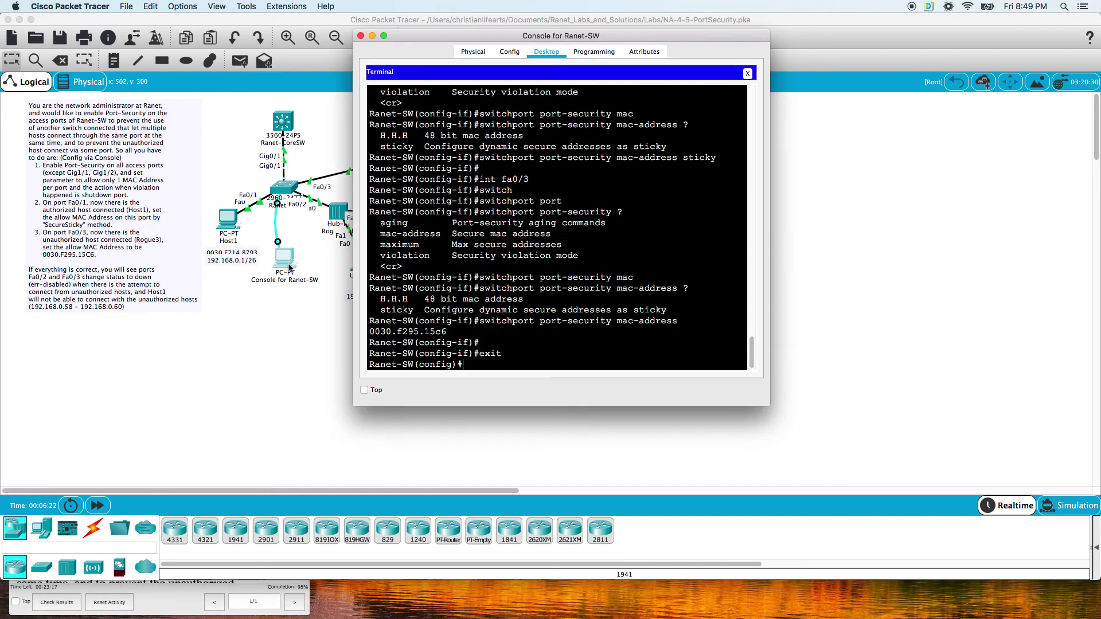
drag(525, 44, 641, 39)
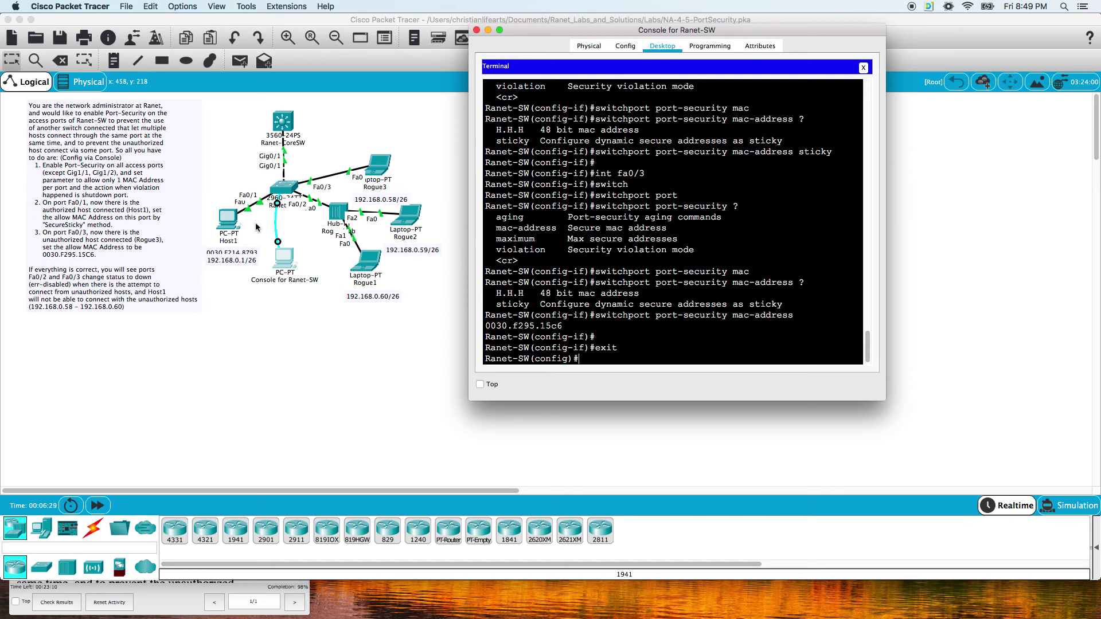
click(227, 224)
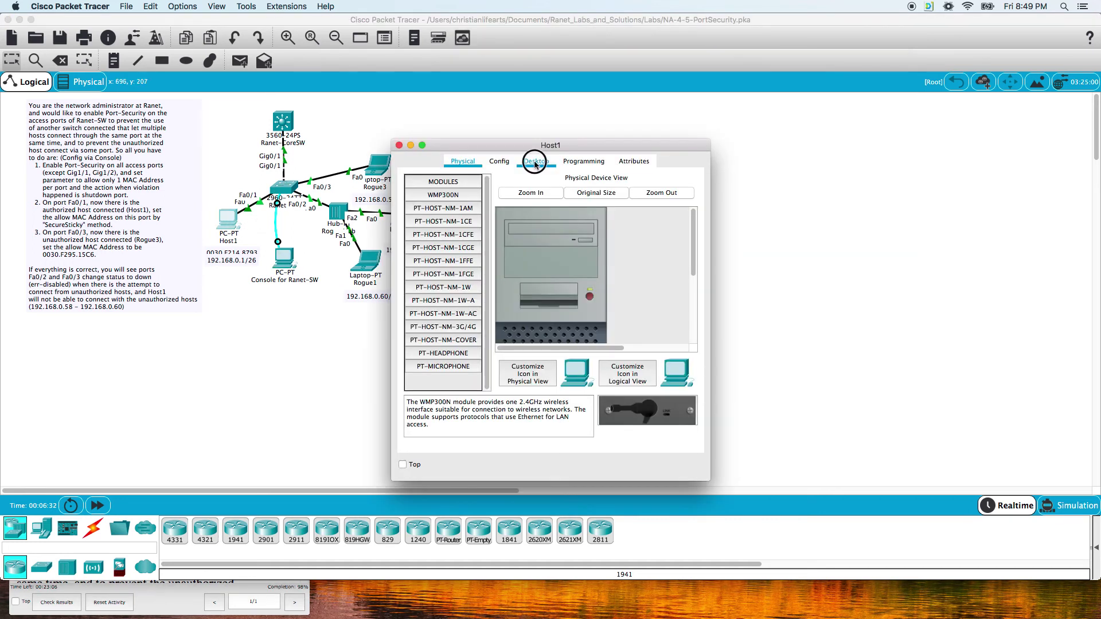
Open Host1's Command Prompt in a widened window moved clear of the topology.
drag(537, 146, 509, 31)
click(507, 47)
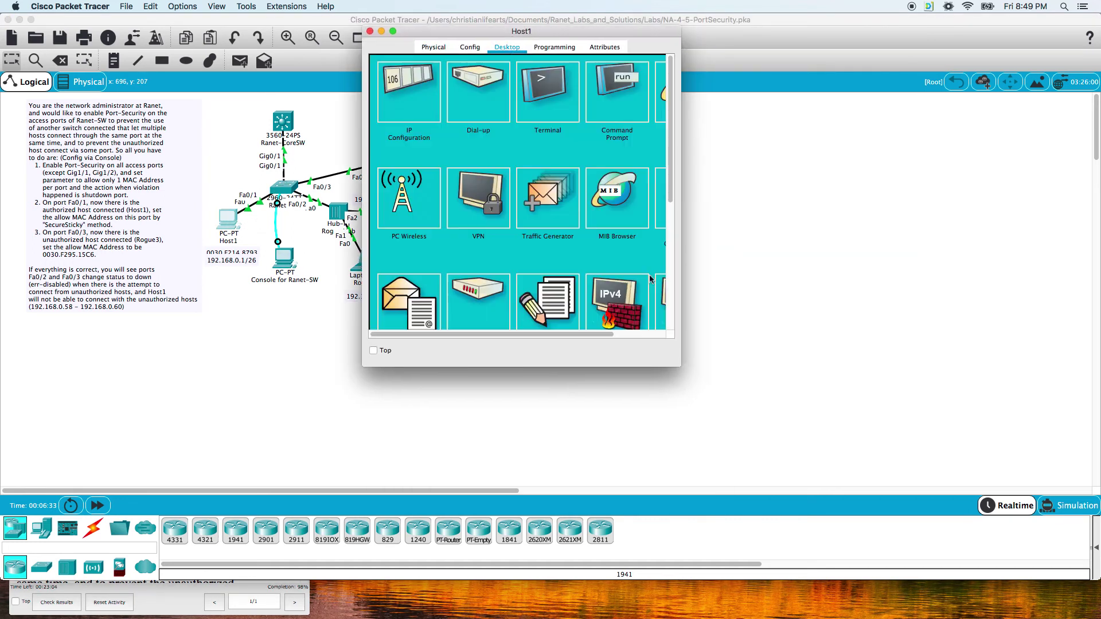
drag(684, 362, 769, 361)
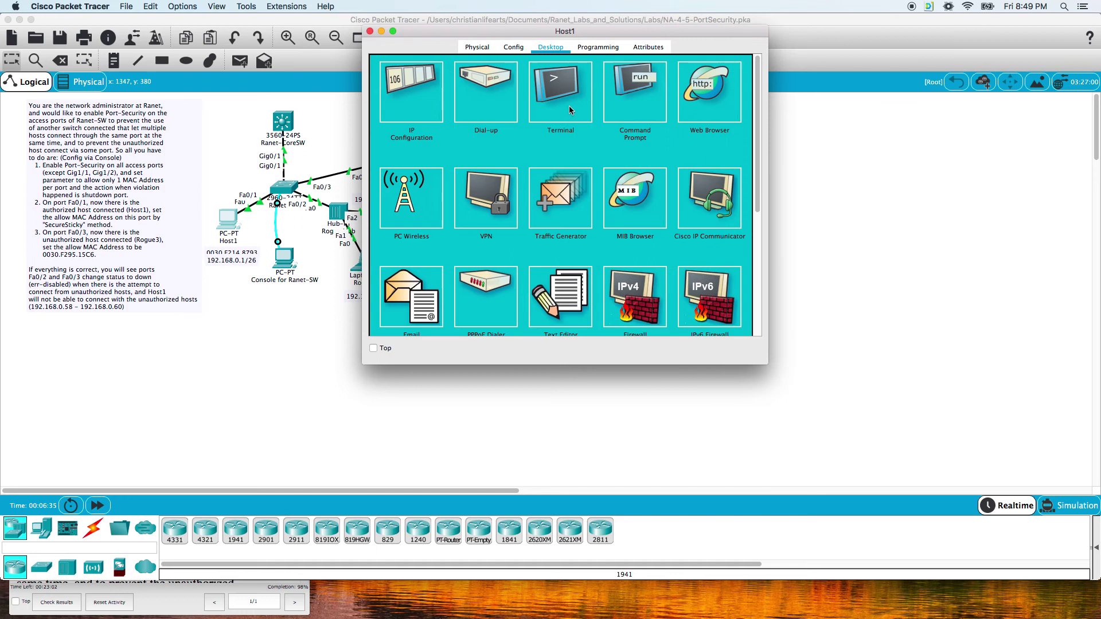
click(637, 98)
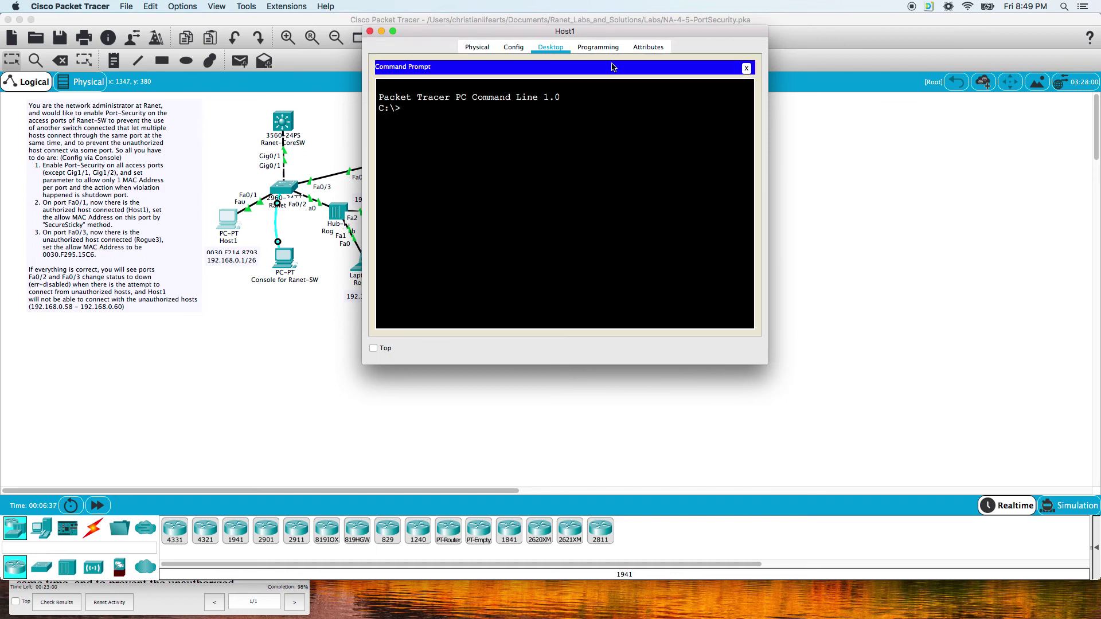
drag(632, 34, 776, 51)
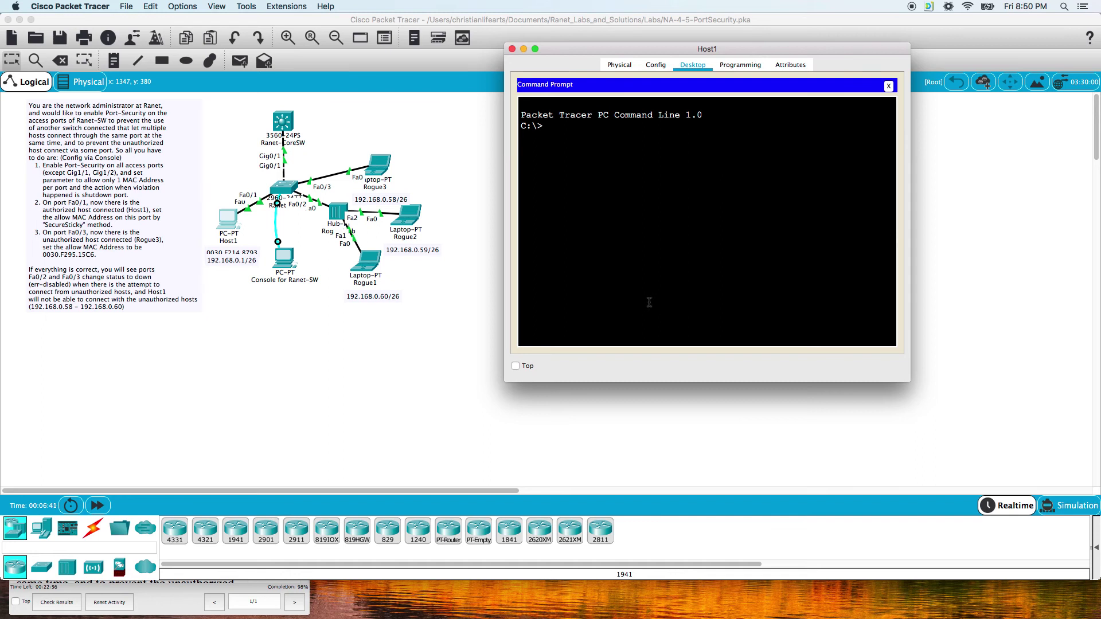
Ping 192.168.0.60 successfully, then ping 192.168.0.59 until it times out and stop it.
text(ping 192.168.0.60)
key(Return)
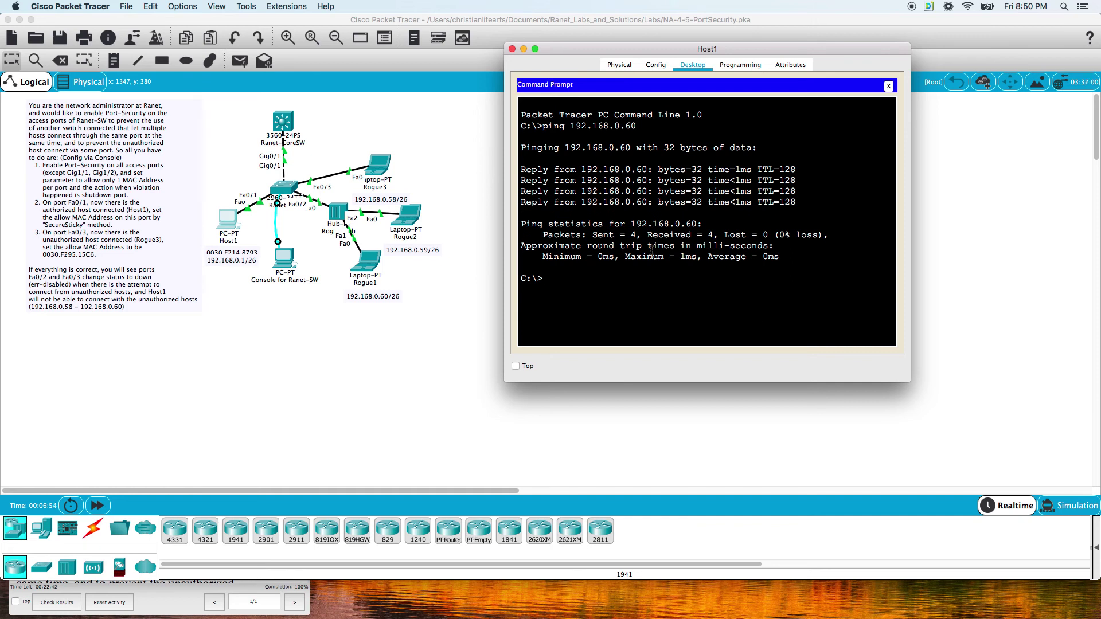
text(ping 192.168.0.59)
key(Return)
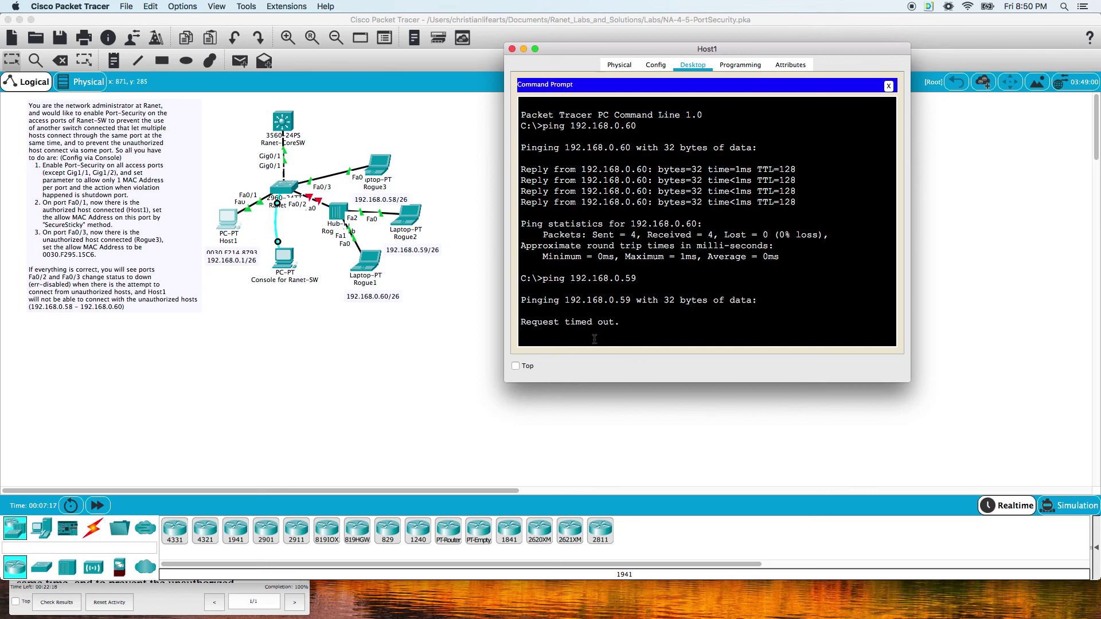
key(ctrl+c)
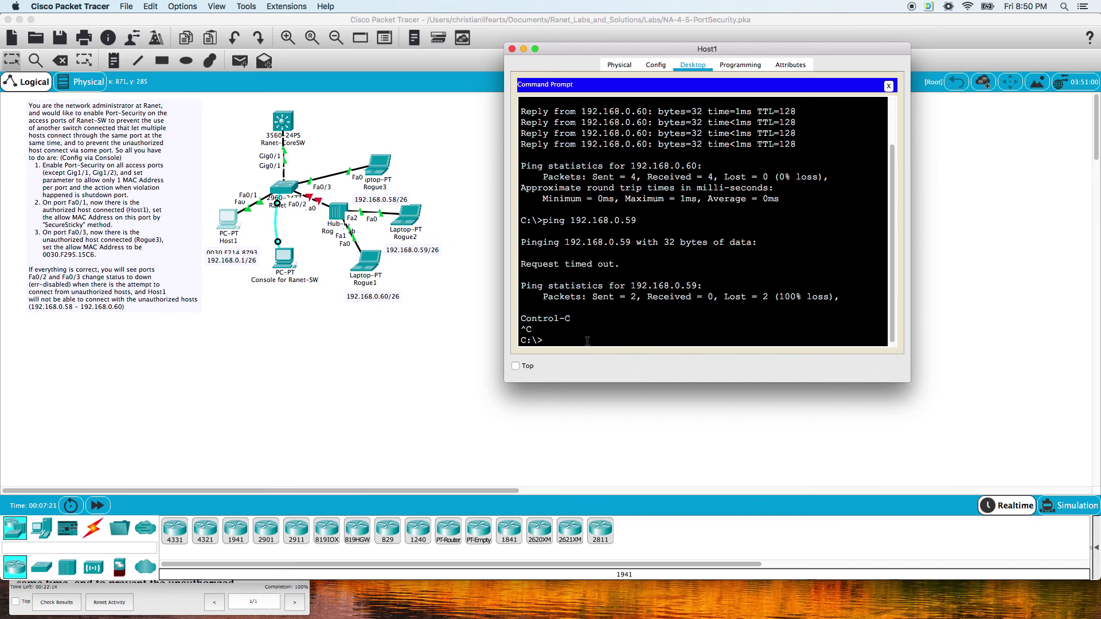
Ping 192.168.0.60 again from Host1 to reconfirm it answers.
text(ping 192.168.0.60)
key(Return)
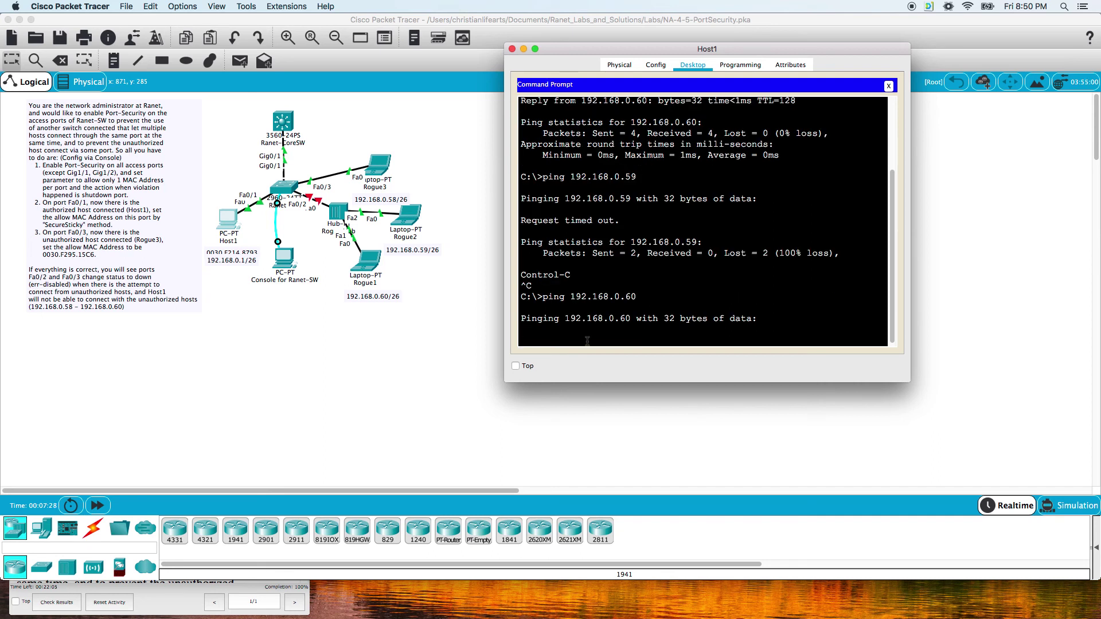
click(280, 265)
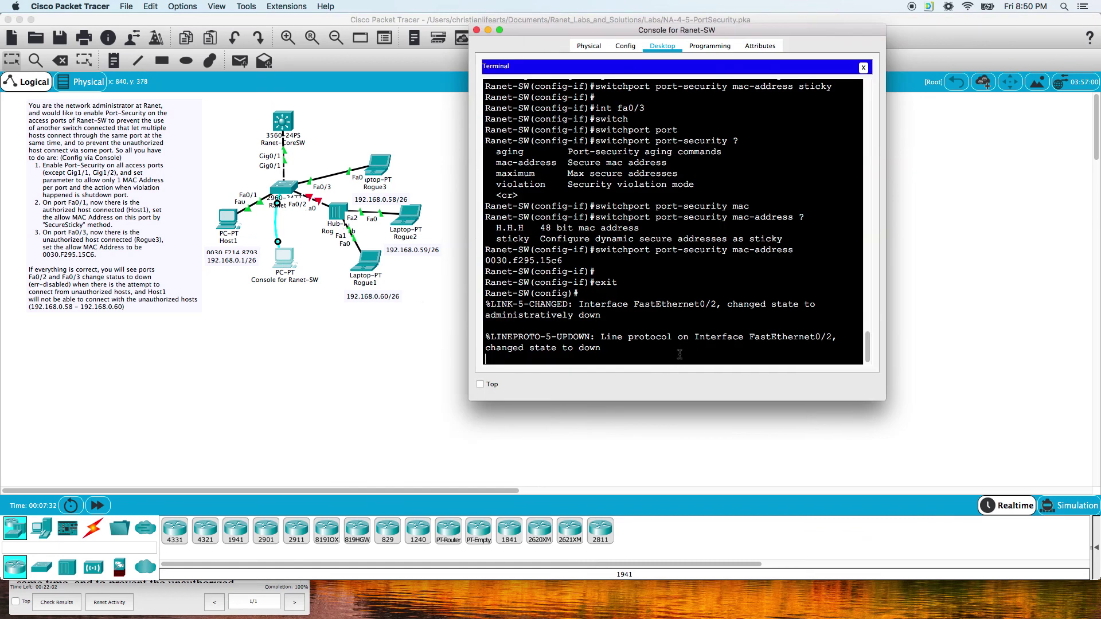
Exit configuration mode and run 'sh ip int b' to list every interface status.
key(Return)
key(Return)
key(Return)
key(Return)
text(ex)
key(Return)
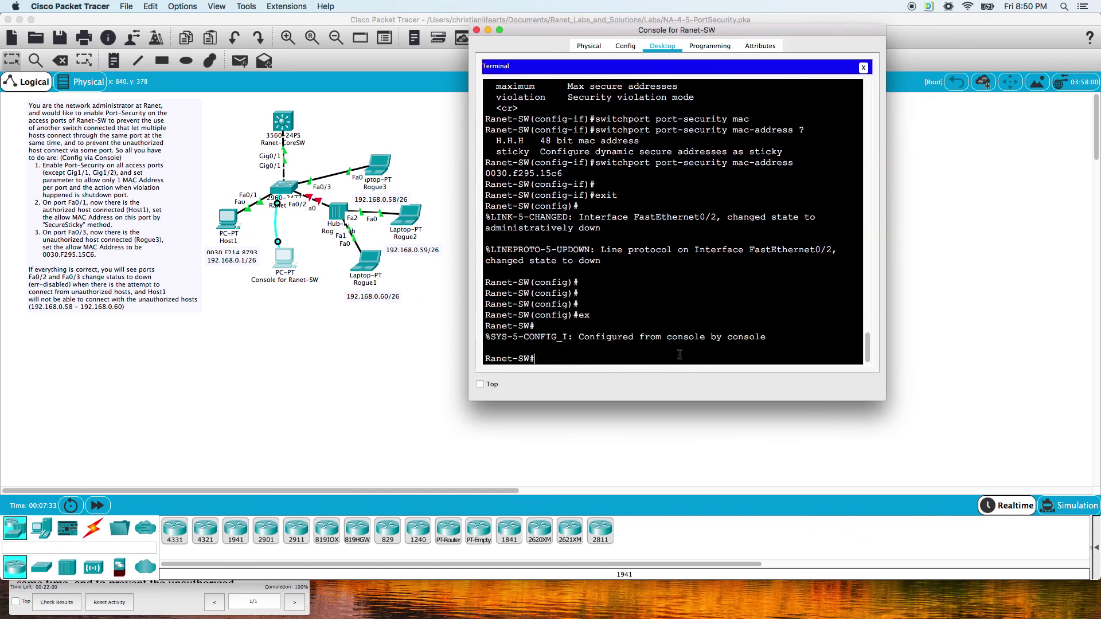
text(sh ip int b)
key(Return)
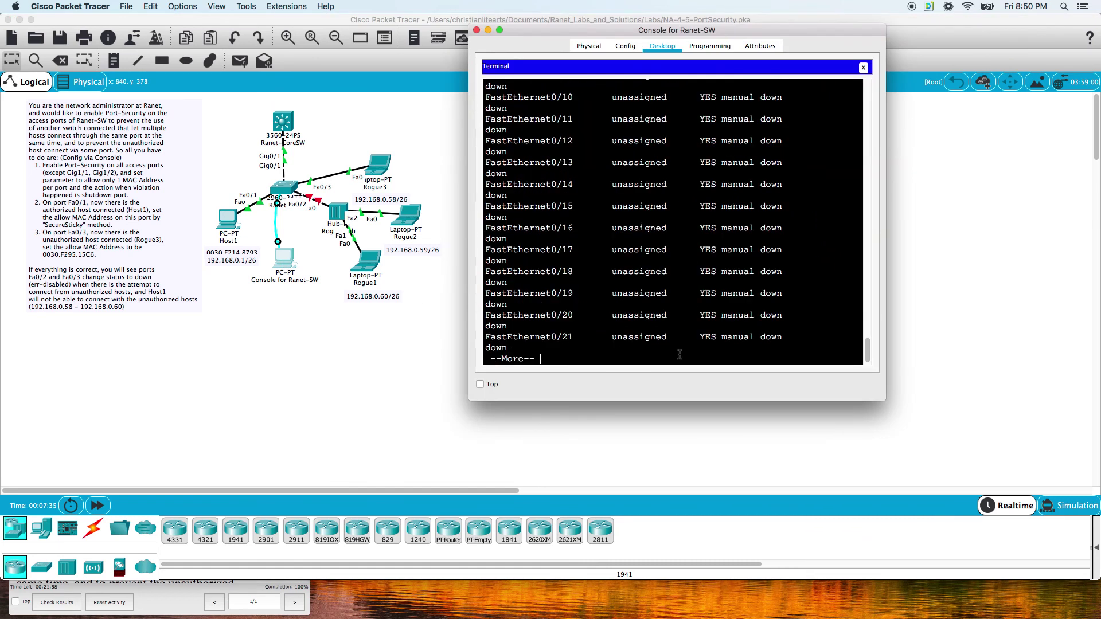
key(space)
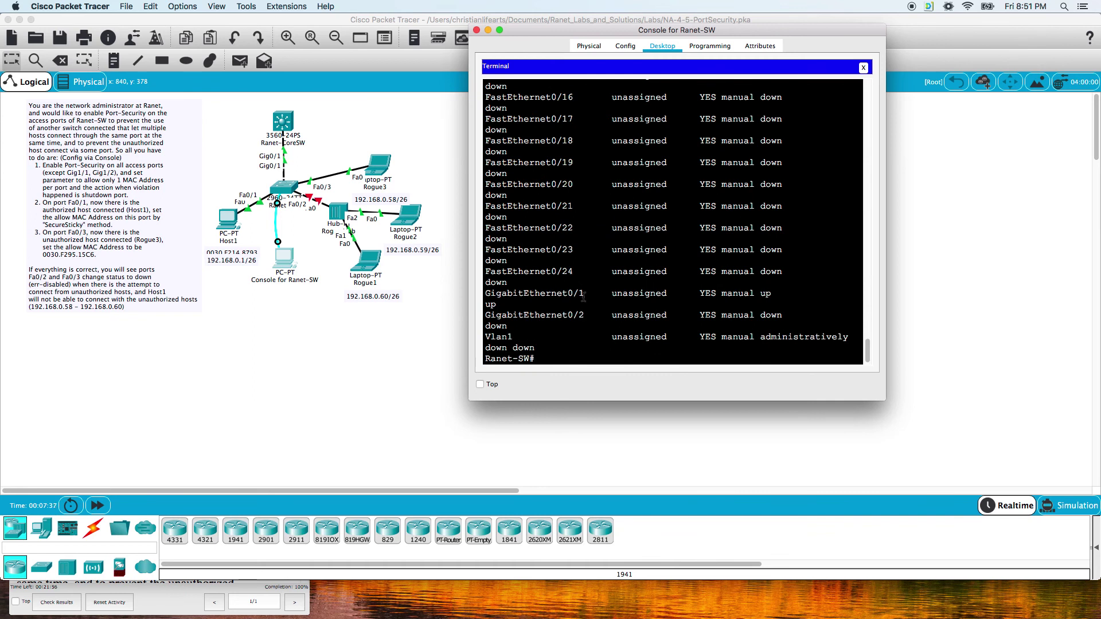
Highlight the Fa0/2 and Fa0/5 status rows in the interface listing.
scroll(585, 273, up, 10)
scroll(543, 258, down, 1)
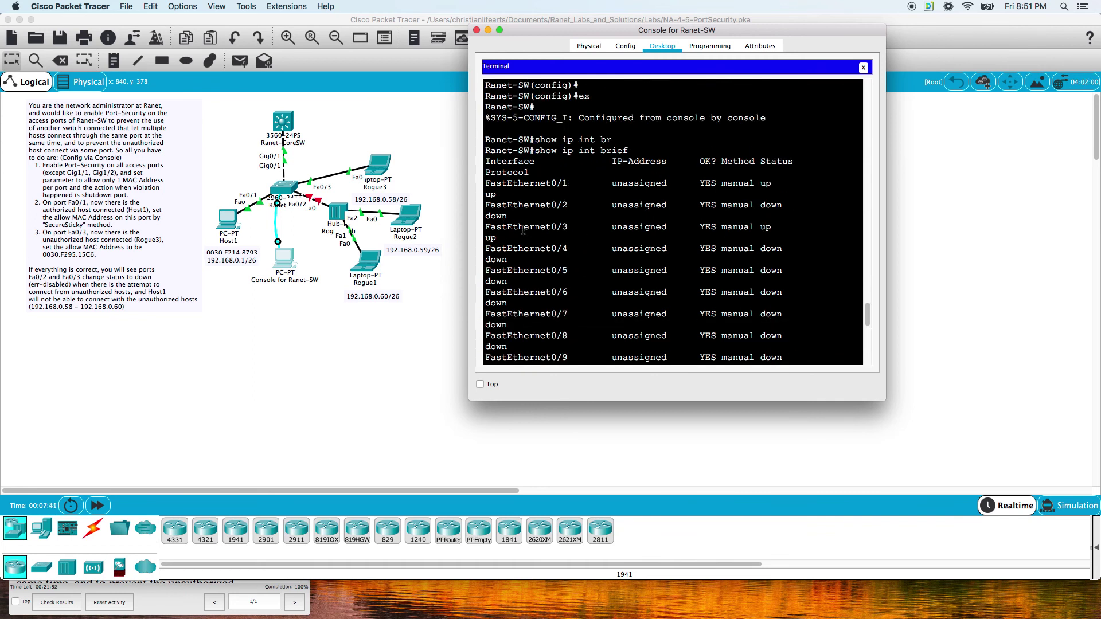
drag(513, 216, 485, 216)
drag(539, 293, 485, 290)
click(590, 312)
drag(512, 216, 485, 216)
drag(595, 270, 597, 293)
click(580, 231)
Highlight Fa0/2's down status and widen the console so lines stop wrapping.
scroll(600, 264, down, 10)
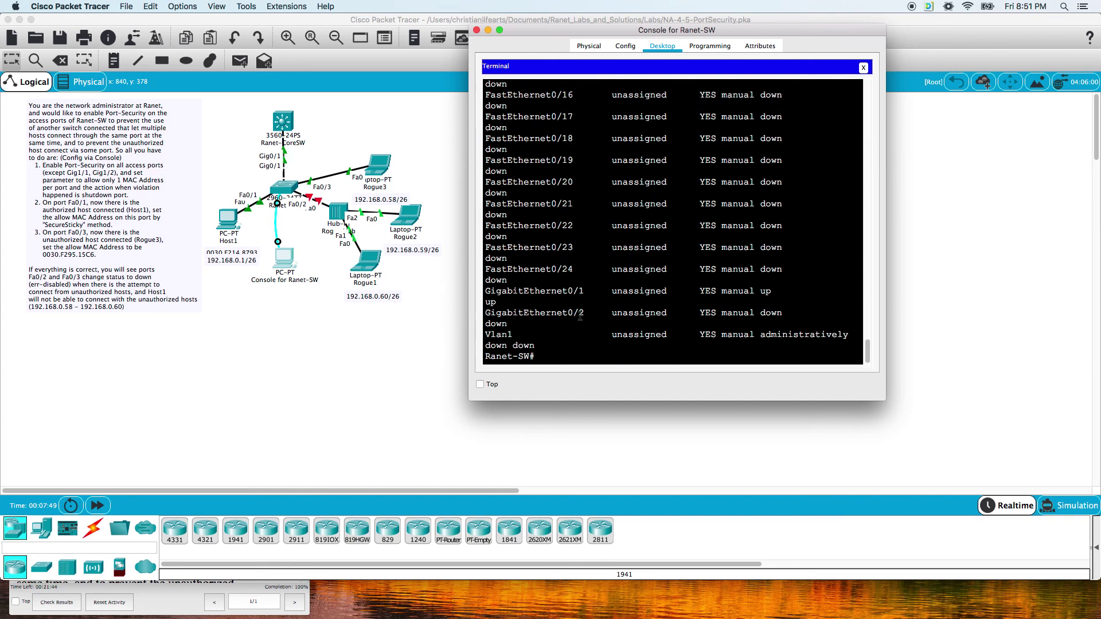
scroll(563, 359, up, 15)
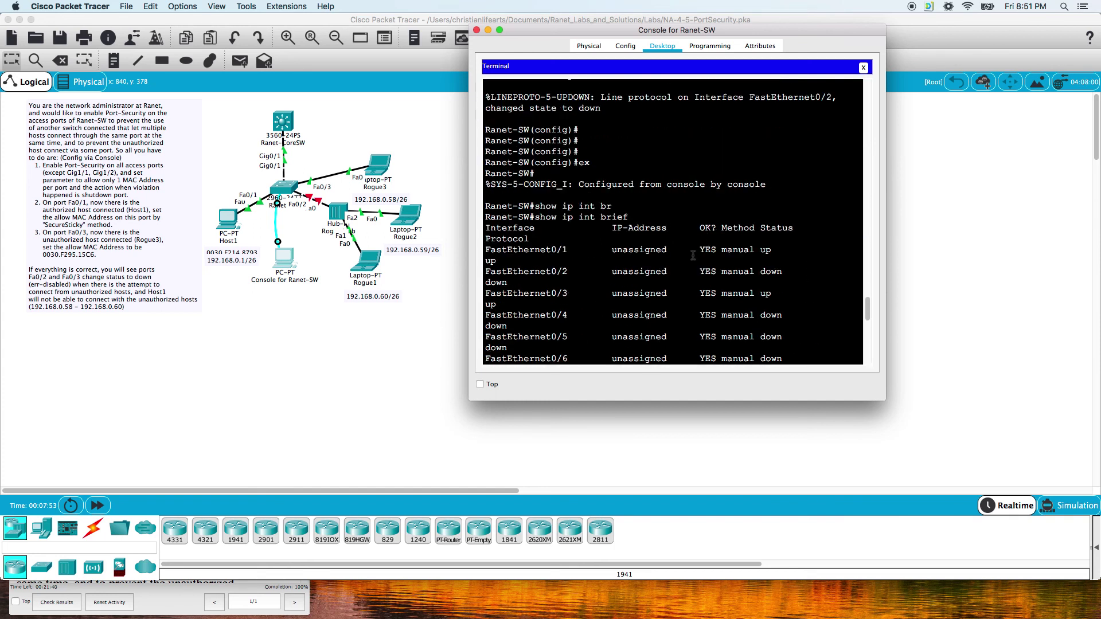
double_click(503, 282)
drag(761, 272, 860, 273)
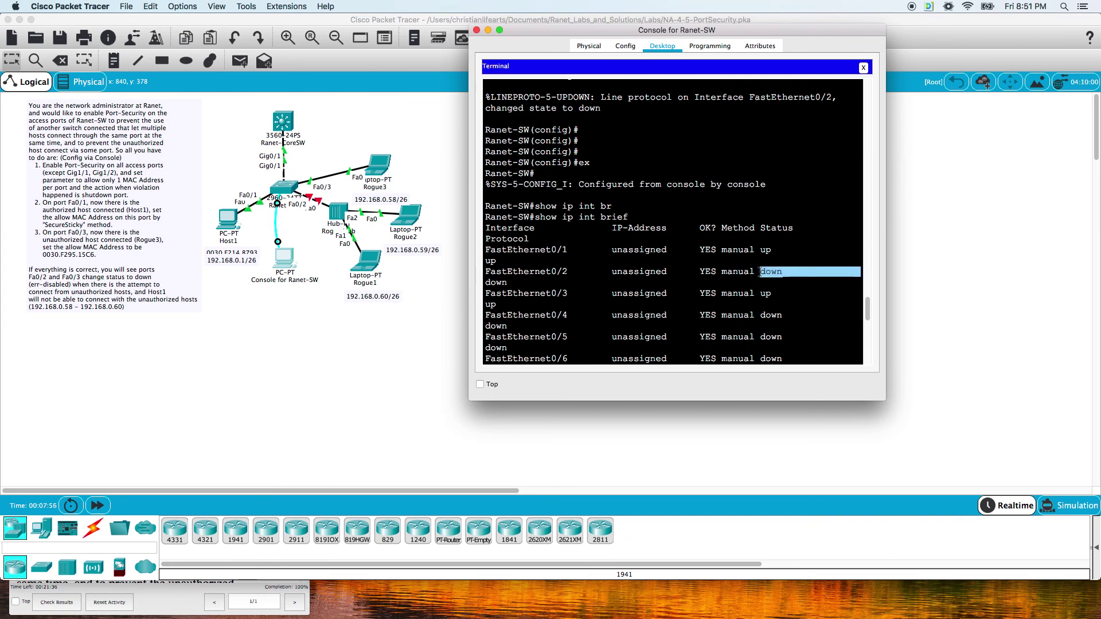
drag(886, 396, 942, 395)
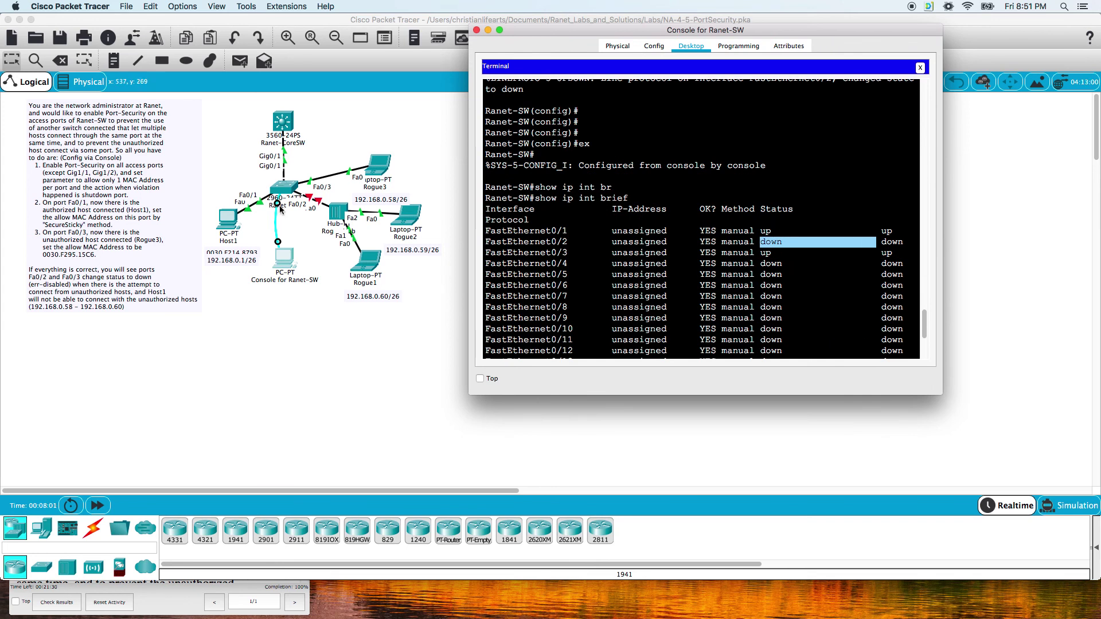
scroll(659, 344, down, 5)
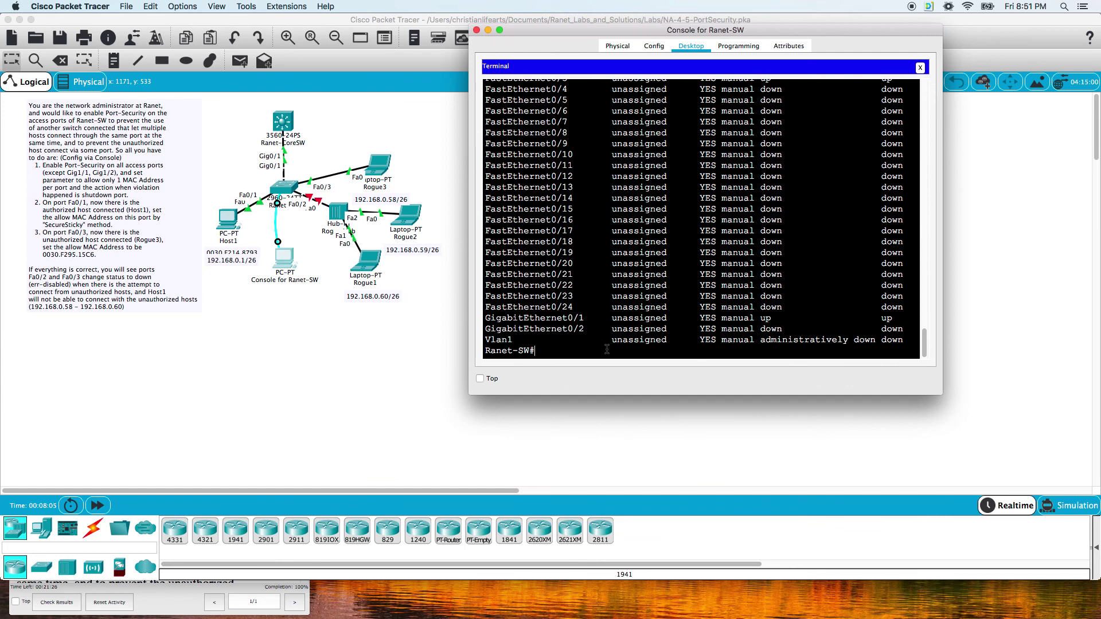
Shut down and re-enable Ranet-SW's Fa0/2 so its line protocol comes up, then return to the topology.
text(en)
key(Return)
text(conf t)
key(Return)
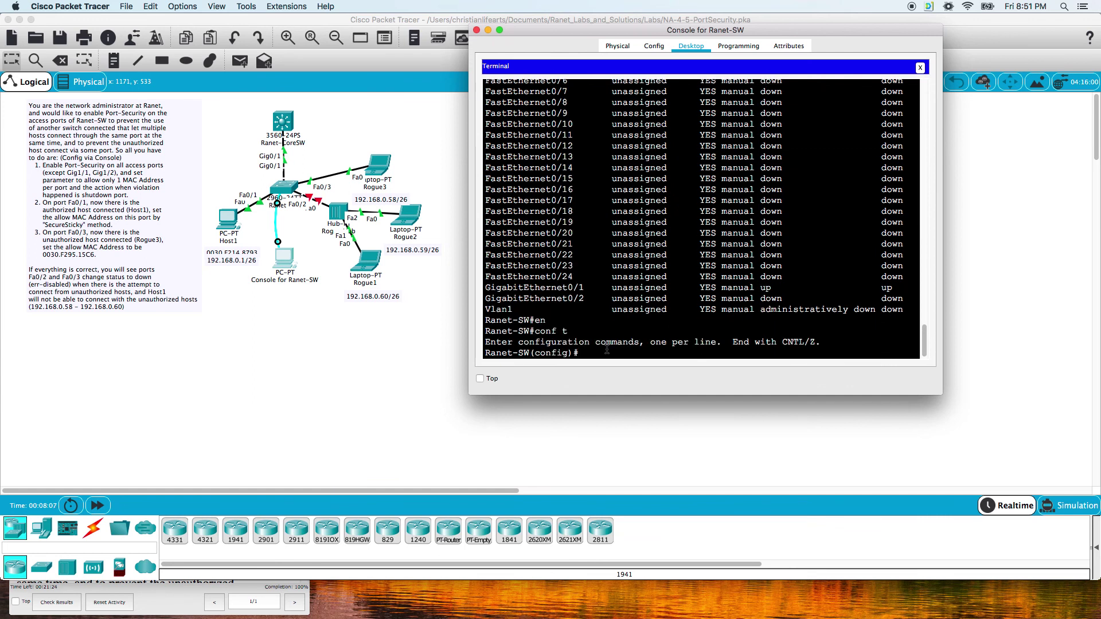
text(int fa0/2)
key(Return)
text(shut)
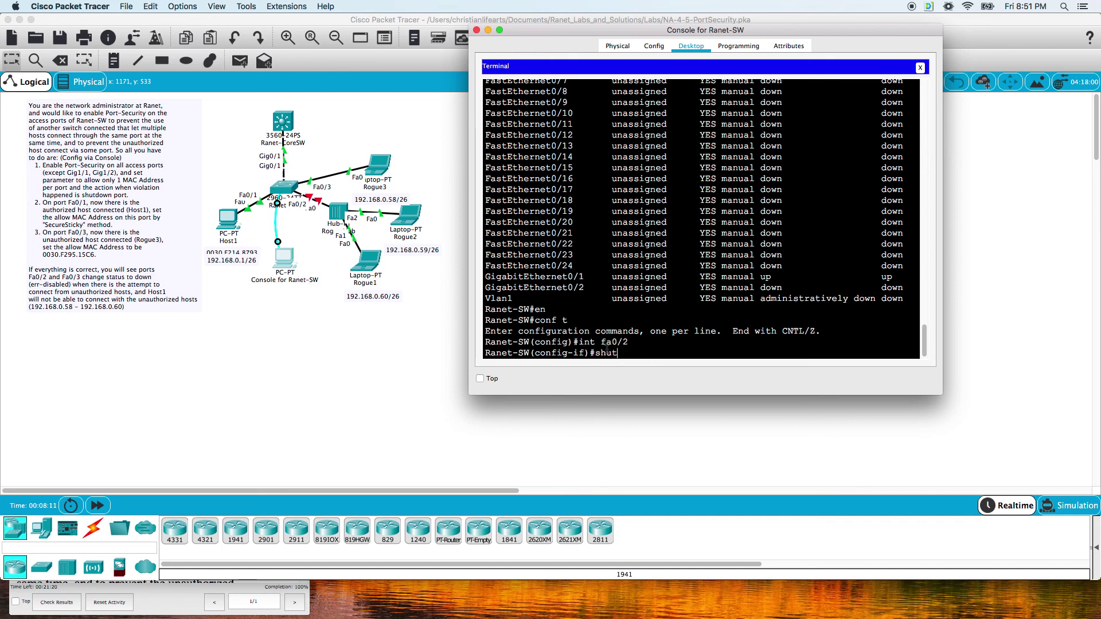
key(Return)
key(Return)
key(Return)
key(Return)
text(nos)
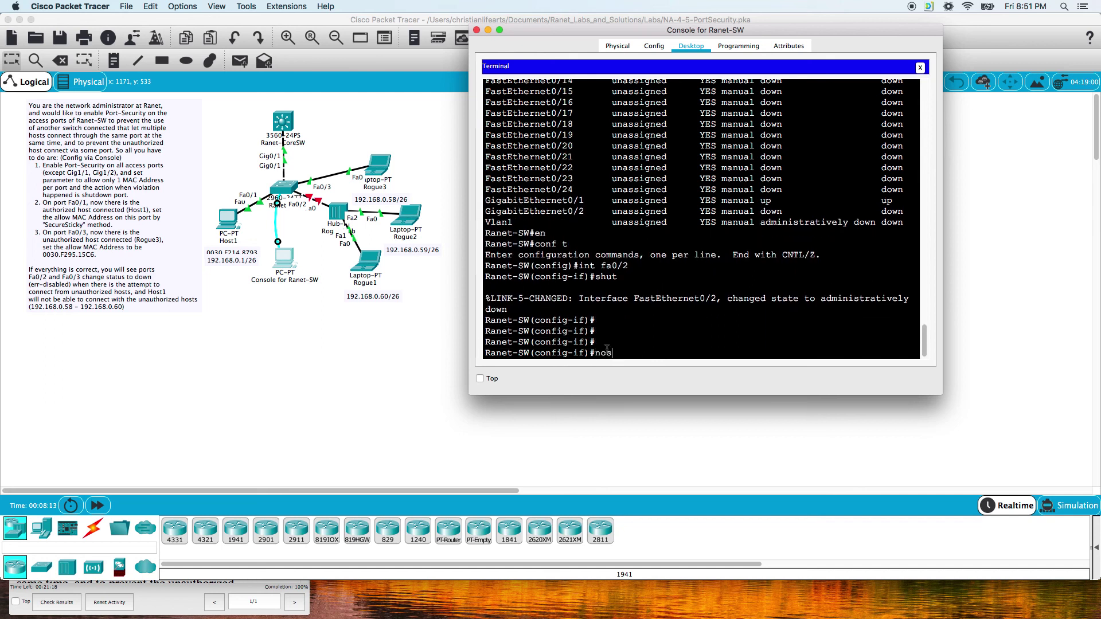
text( shut)
key(Return)
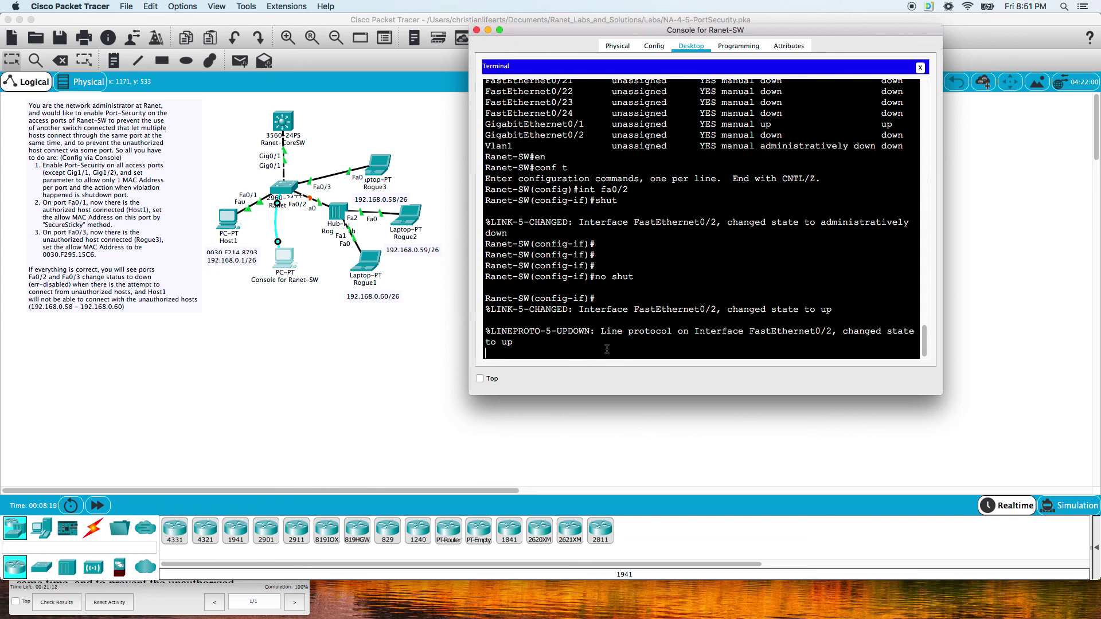
click(189, 612)
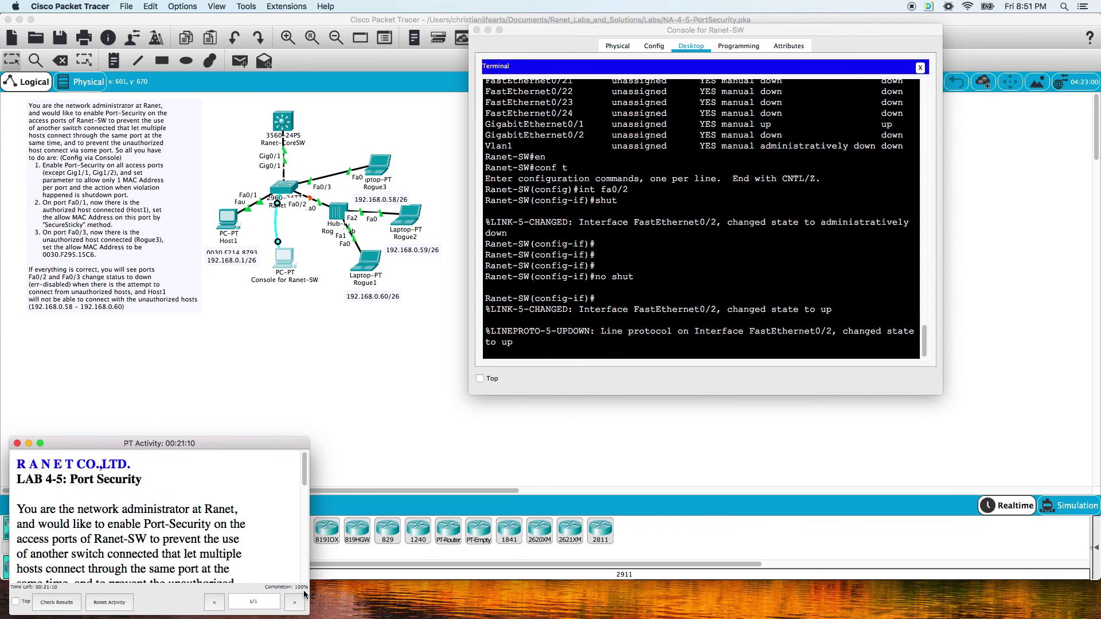
click(383, 435)
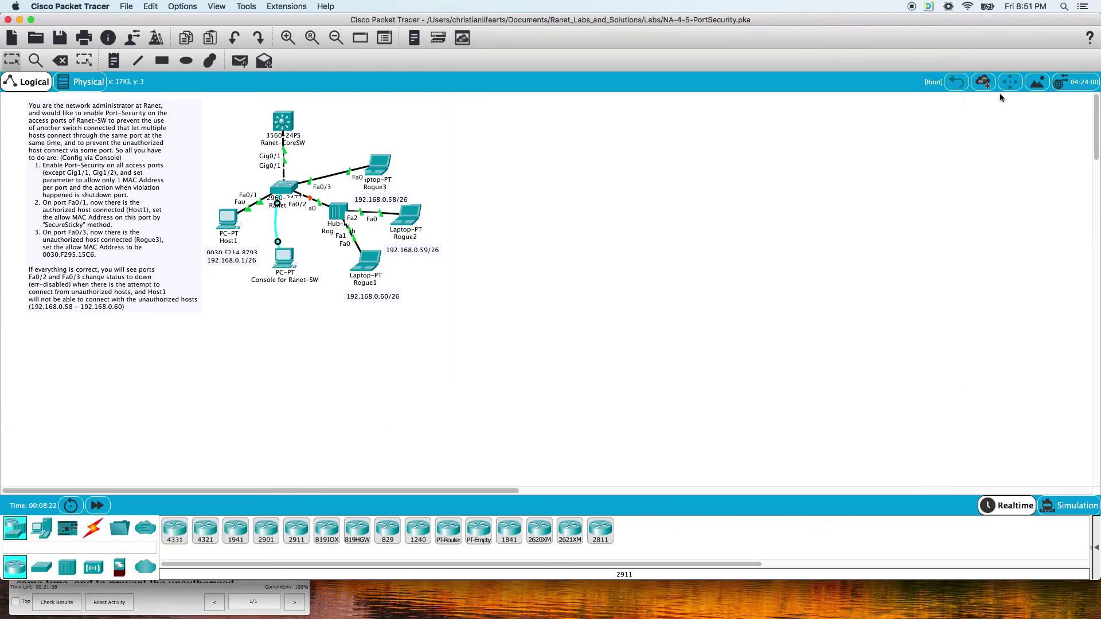